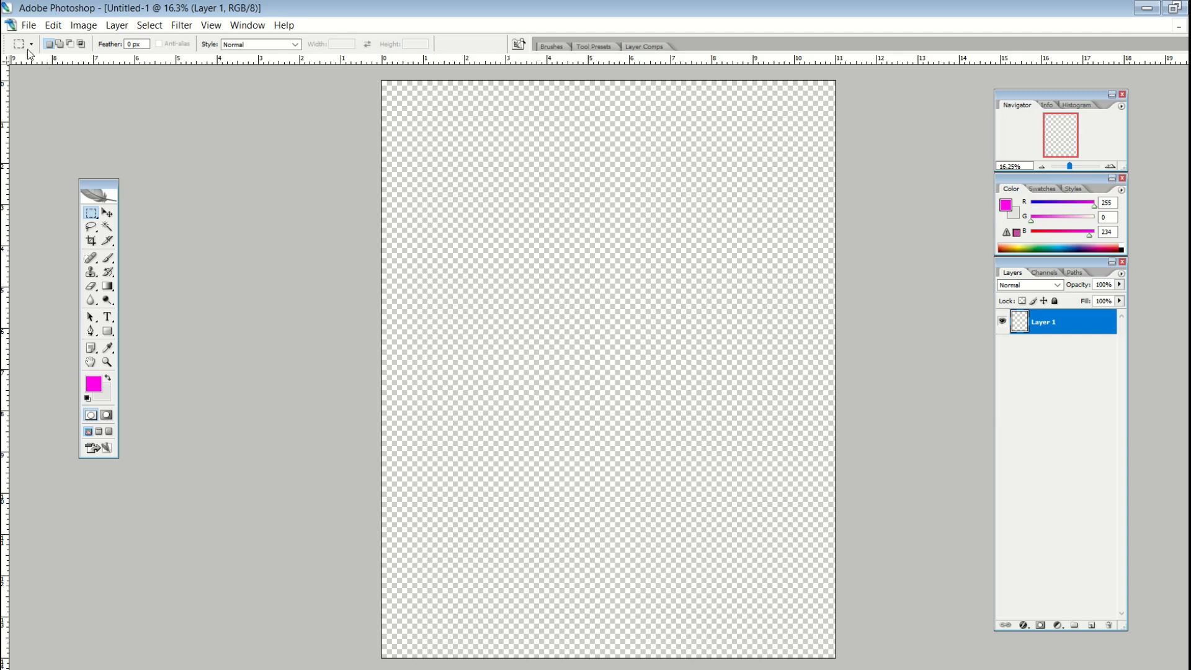
- Place the NOW ALL TOGETHER poster scan and scale it up to 85%
left_click(28, 25)
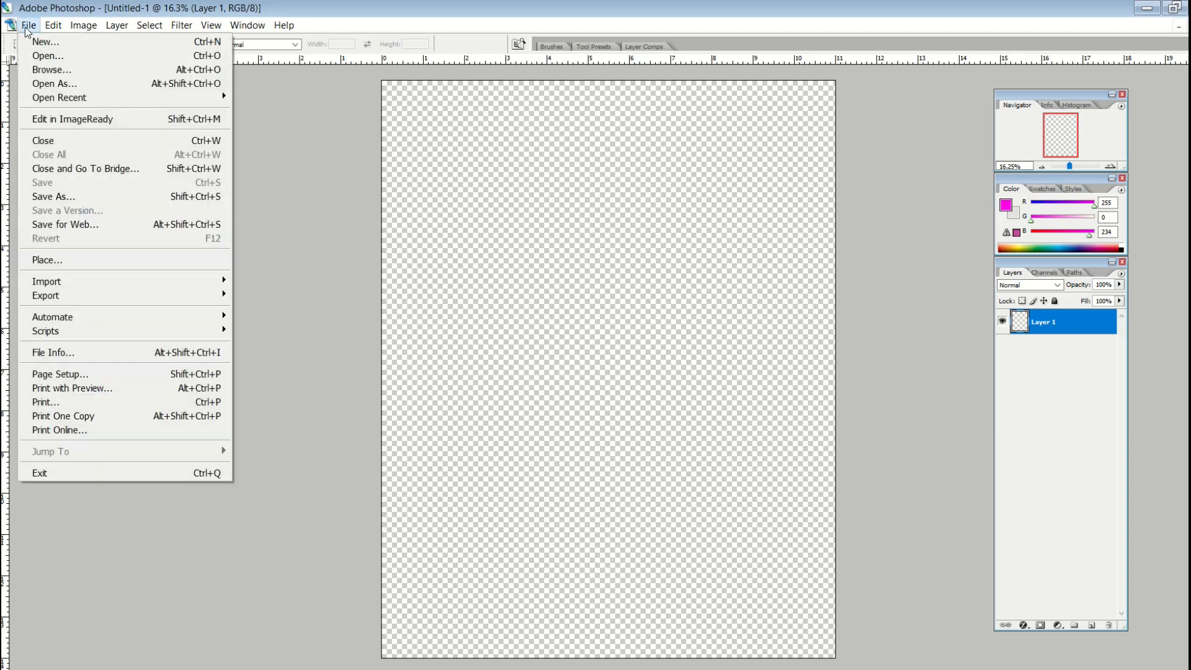
left_click(55, 261)
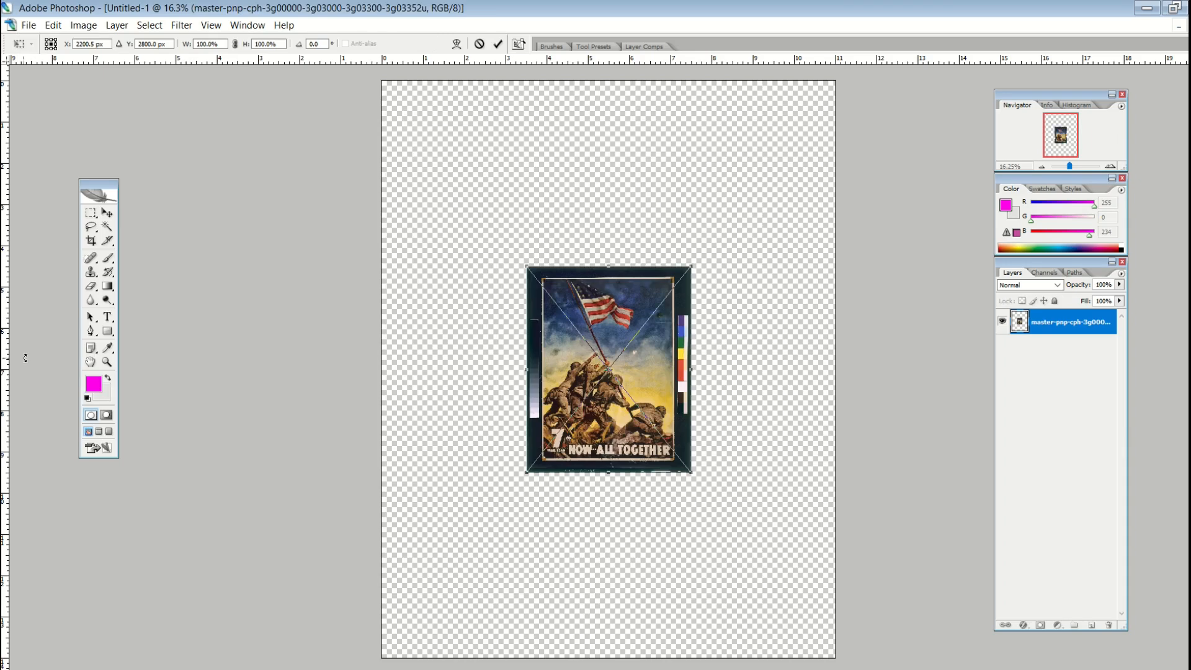
left_click(107, 214)
left_click_drag(526, 268, 399, 105)
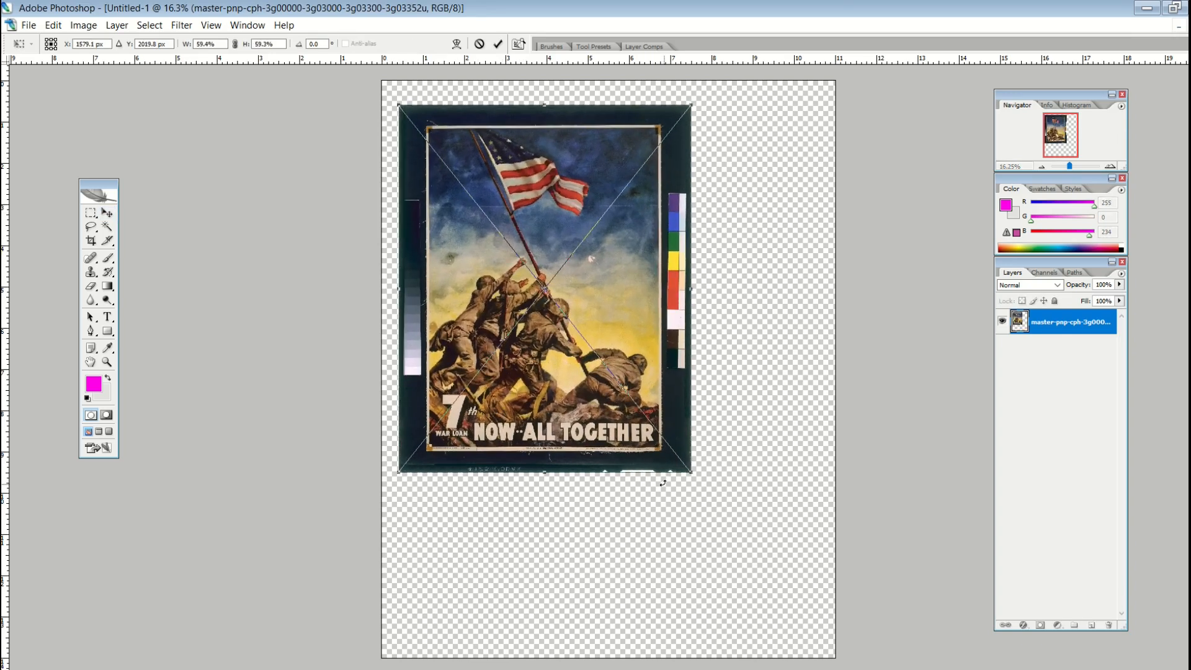
left_click_drag(685, 469, 816, 631)
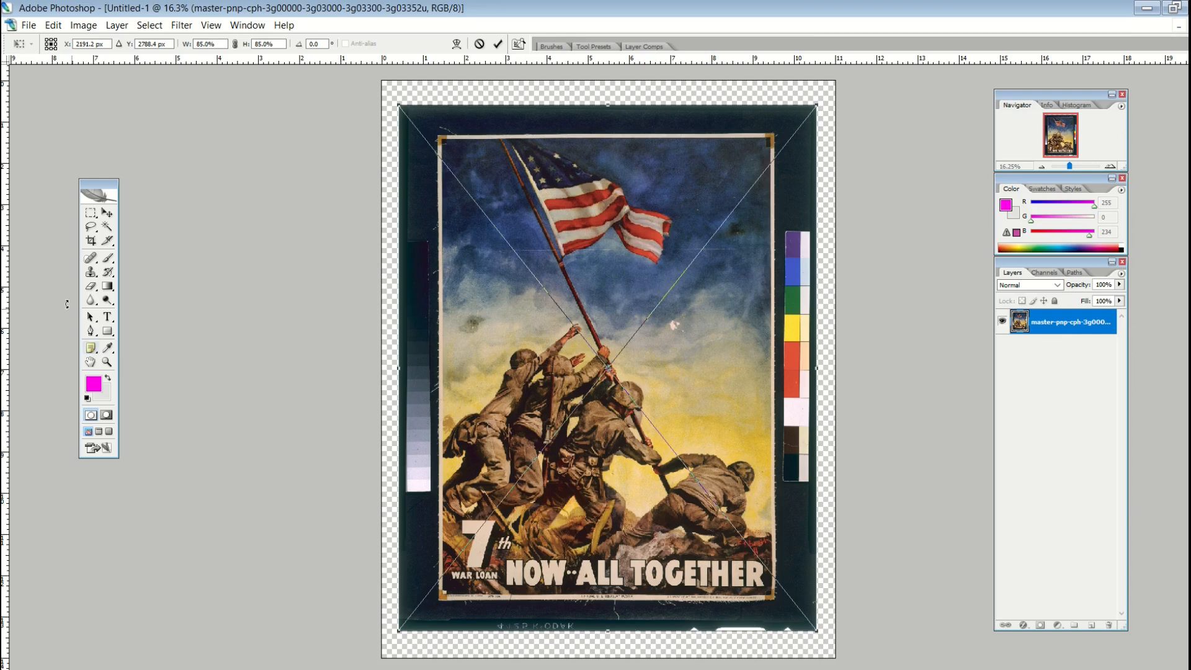
left_click(107, 213)
left_click(522, 266)
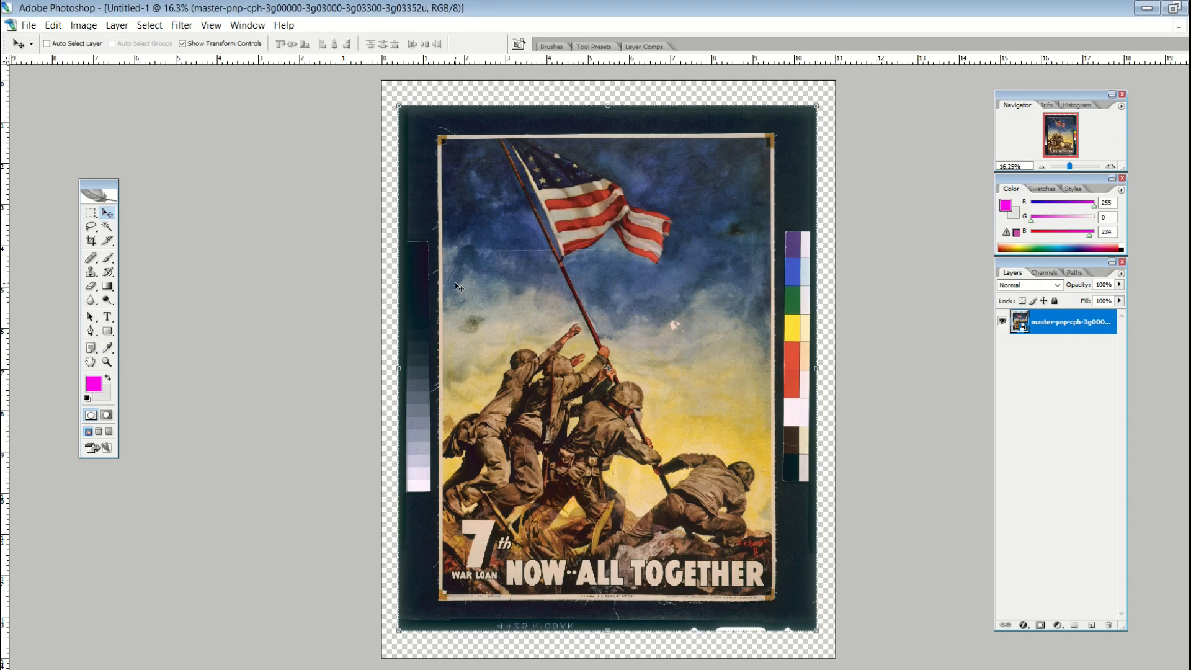
- Select the poster artwork inside the scan border and copy it to a new layer
left_click(91, 214)
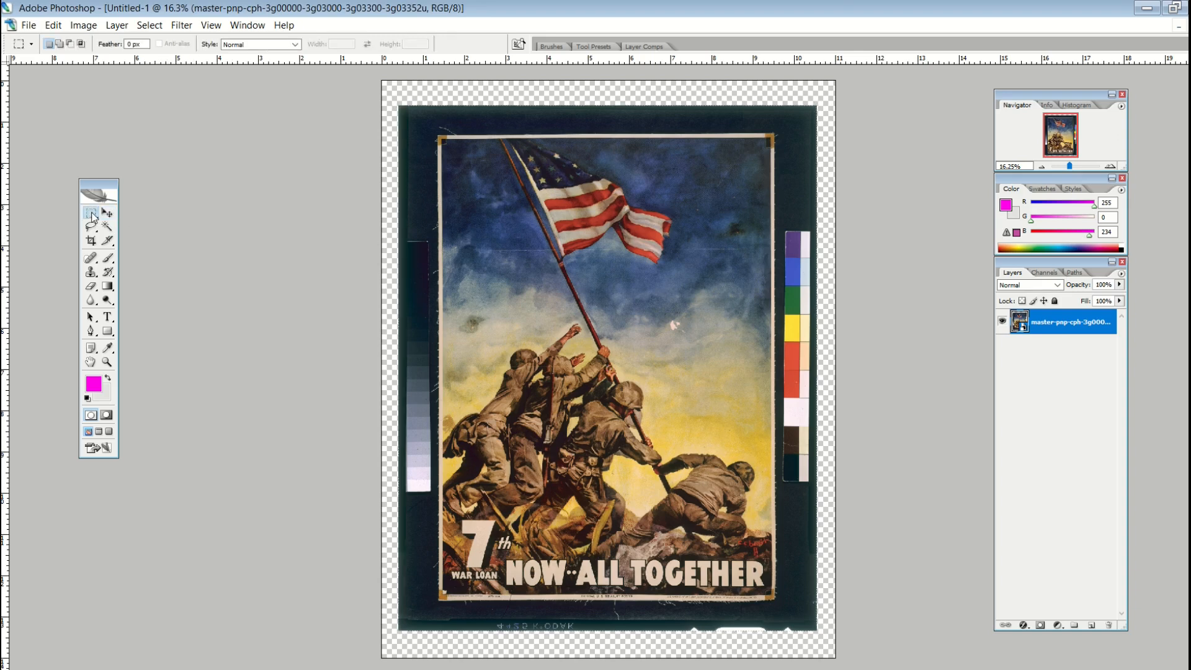
left_click_drag(442, 142, 770, 593)
key("ctrl+j")
- Hide the original scanned poster layer, leaving only the cropped artwork visible
left_click(1055, 348)
left_click(1002, 346)
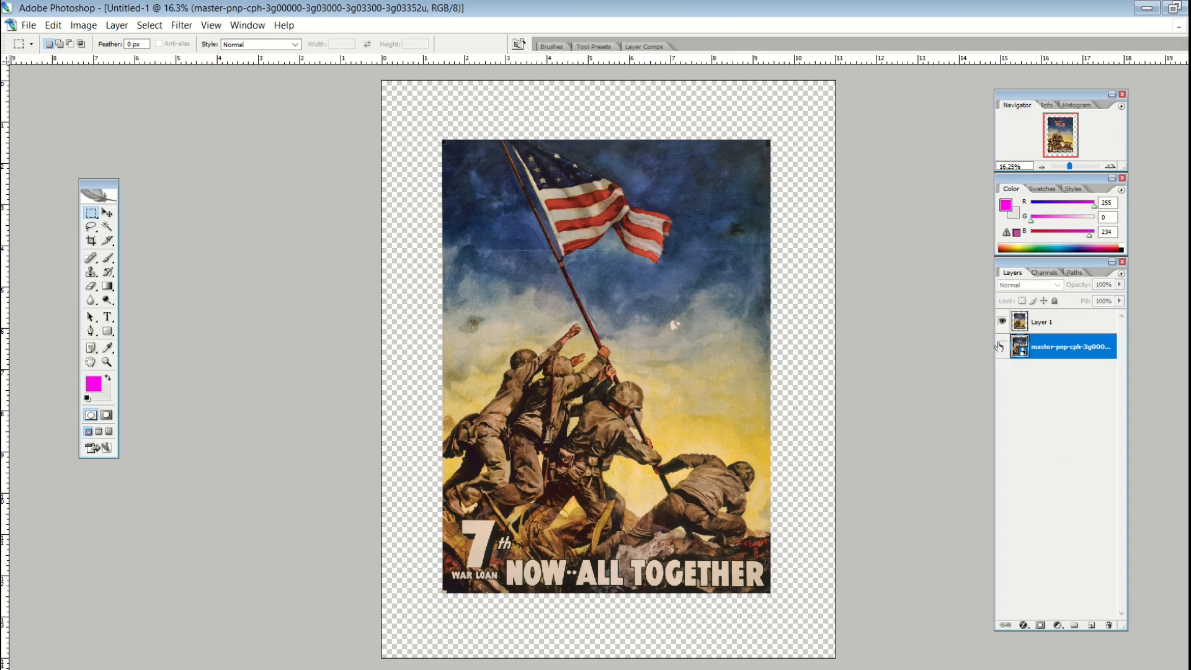
left_click(1002, 346)
left_click(1001, 346)
left_click(107, 214)
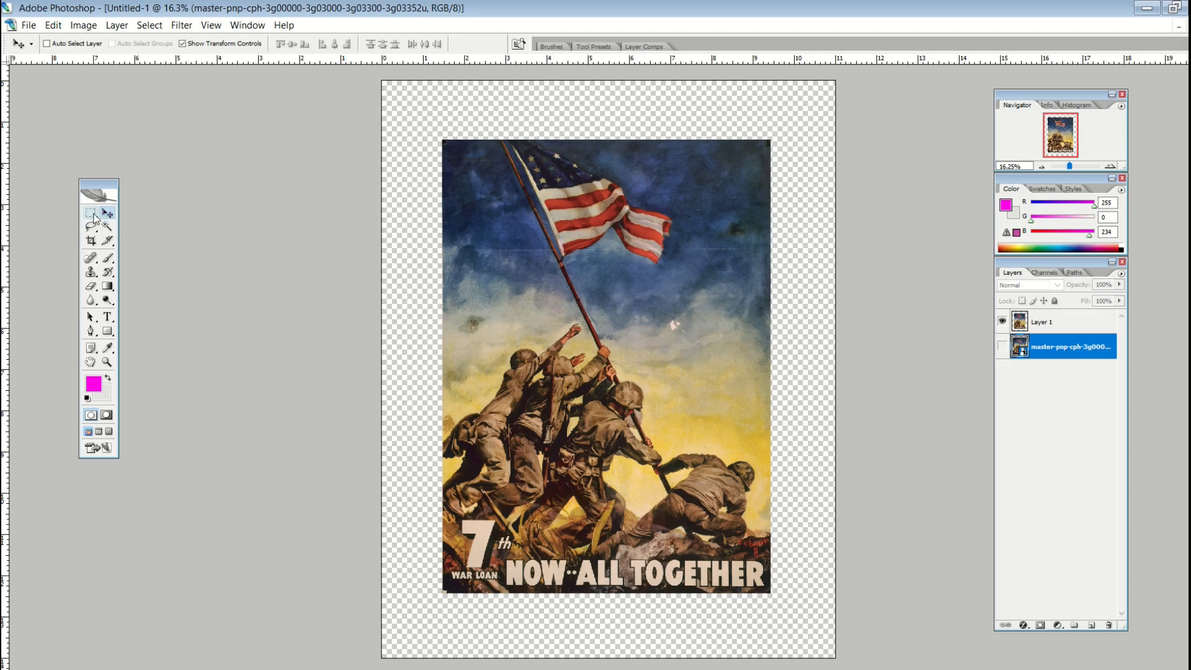
- Scale Layer 1 to 117.6%, centre it on the canvas, and add an empty Layer 2
left_click(1049, 322)
left_click_drag(682, 325, 621, 266)
left_click_drag(712, 533, 796, 652)
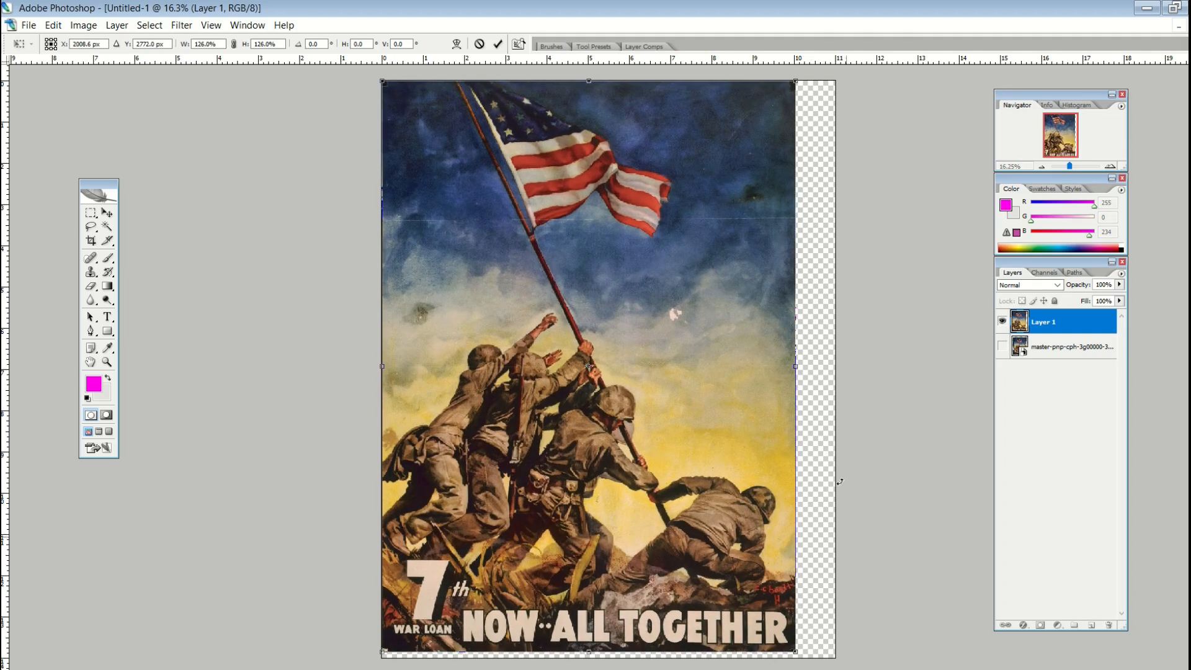
mouse_move(597, 296)
left_mouse_down()
mouse_move(630, 297)
mouse_move(619, 301)
left_mouse_up()
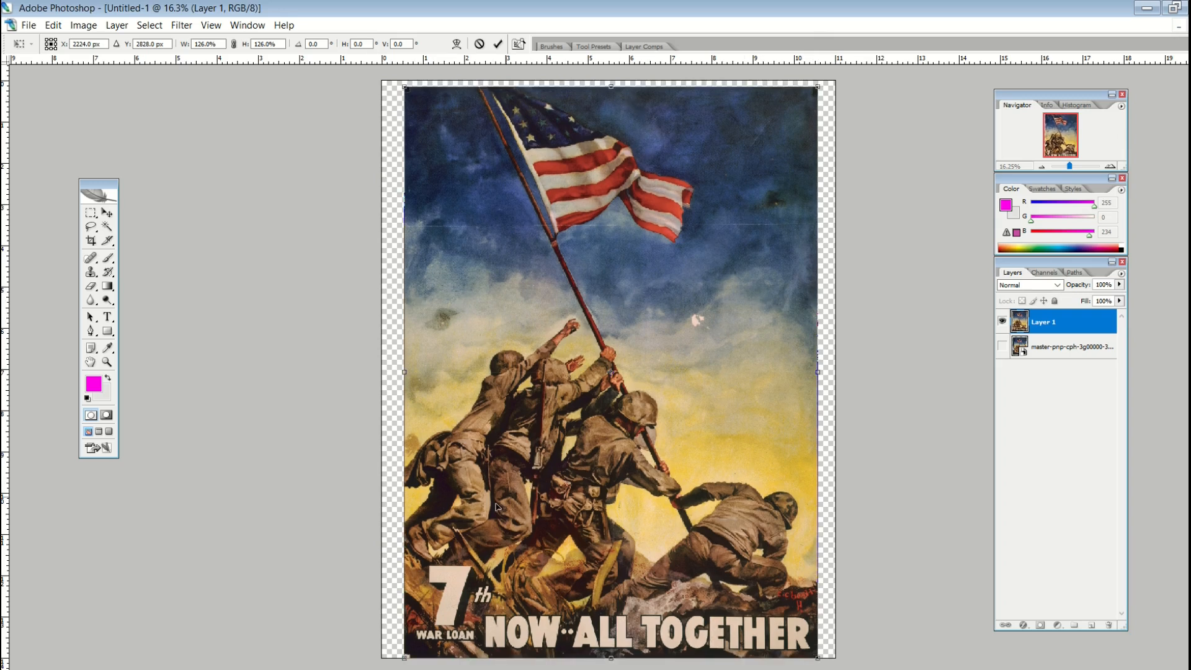
left_click_drag(410, 650, 432, 620)
left_click_drag(574, 421, 551, 435)
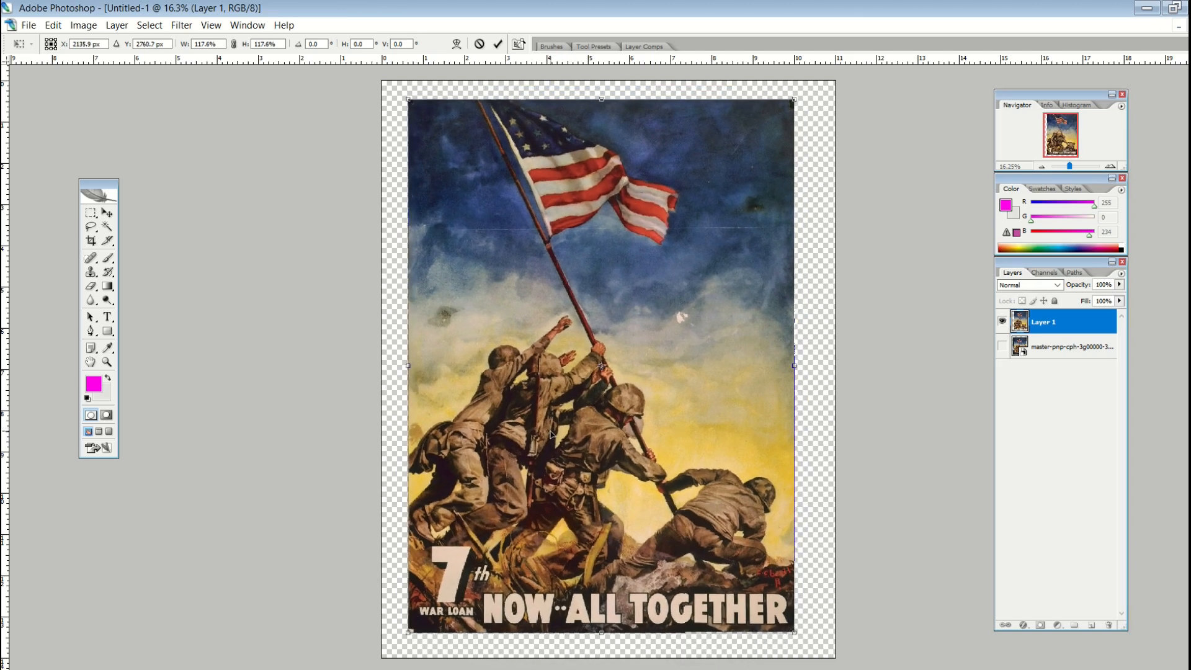
key("Return")
left_click(1090, 625)
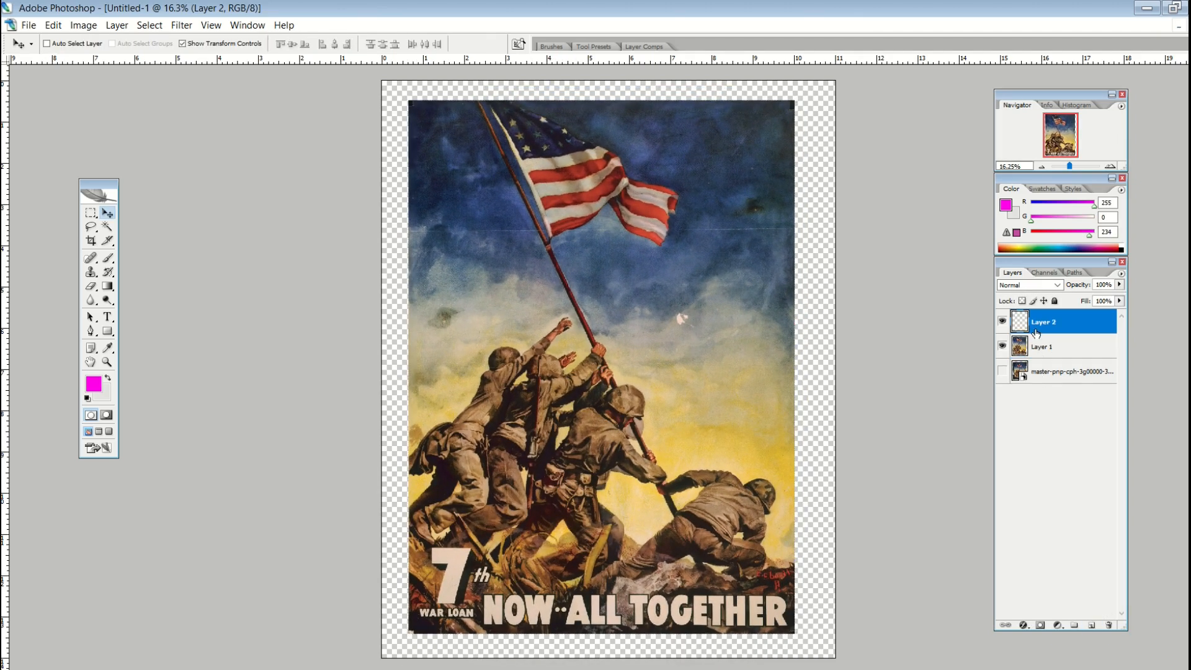
- Move the new layer beneath the poster and fill it with black
left_click_drag(1036, 333, 1037, 358)
key("d")
key("g")
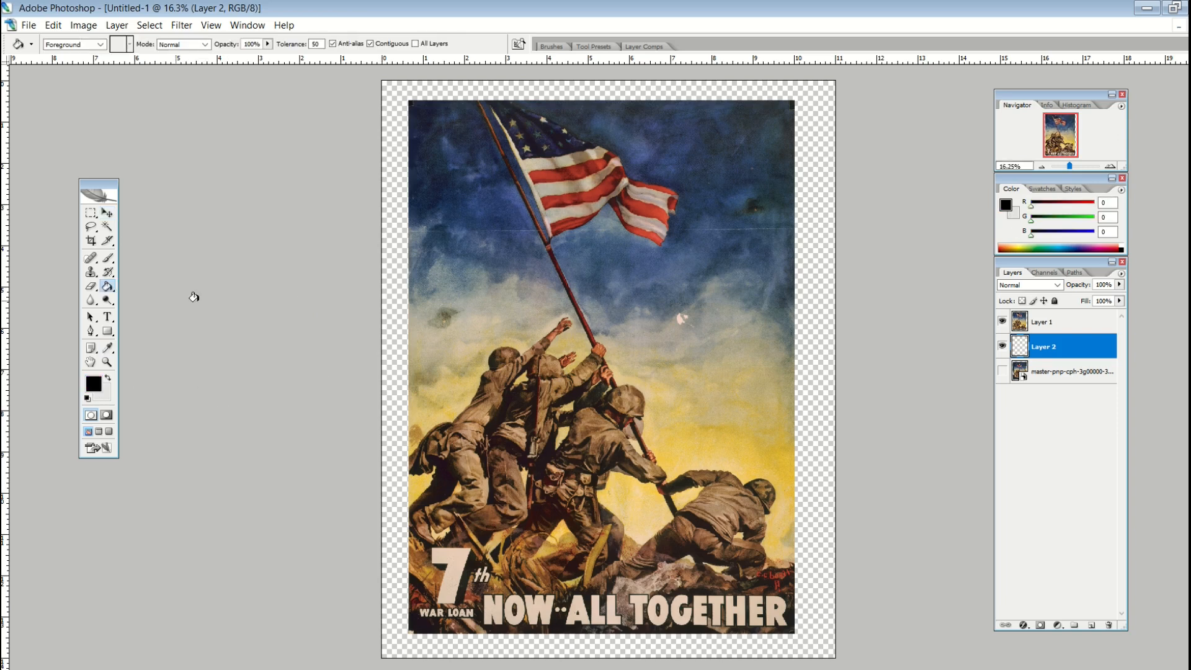
left_click(496, 337)
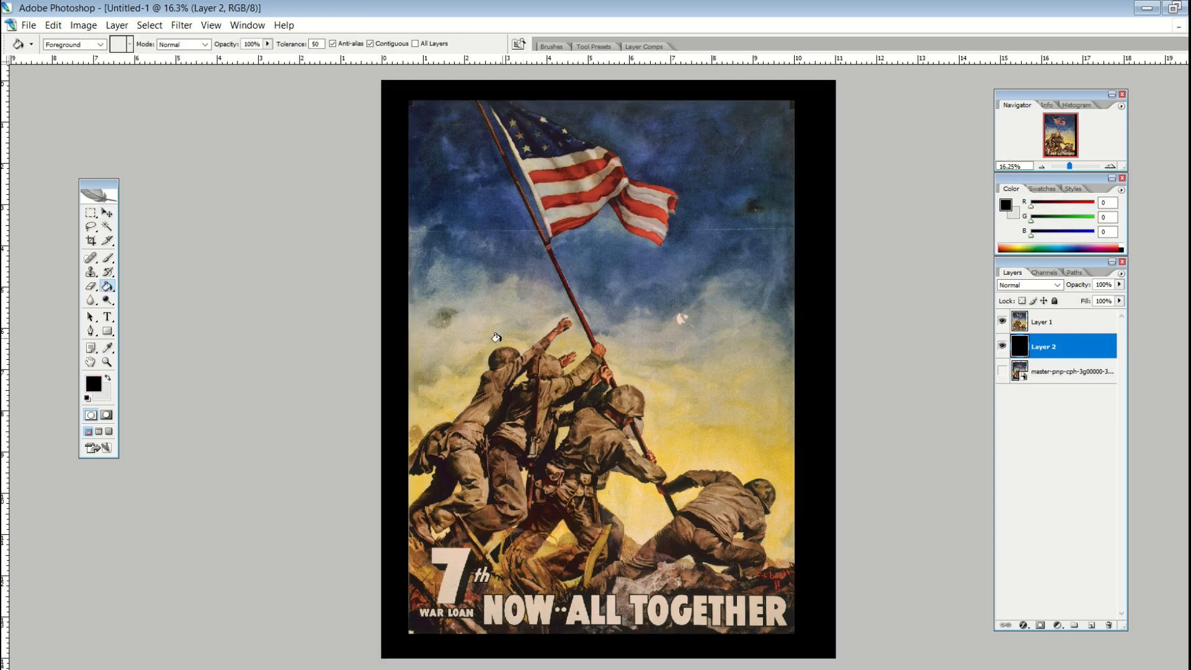
- Select the poster and black layers and centre the poster on the black background
left_click(1049, 327, "shift")
key("v")
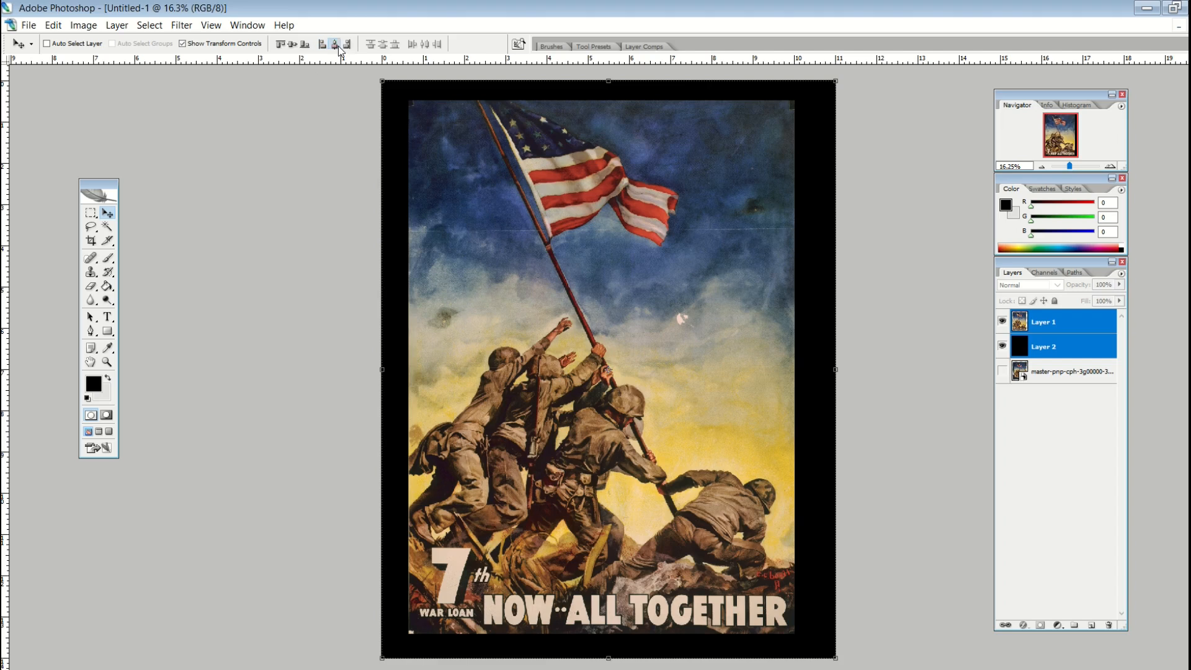
left_click_drag(492, 263, 498, 265)
left_click(1054, 432)
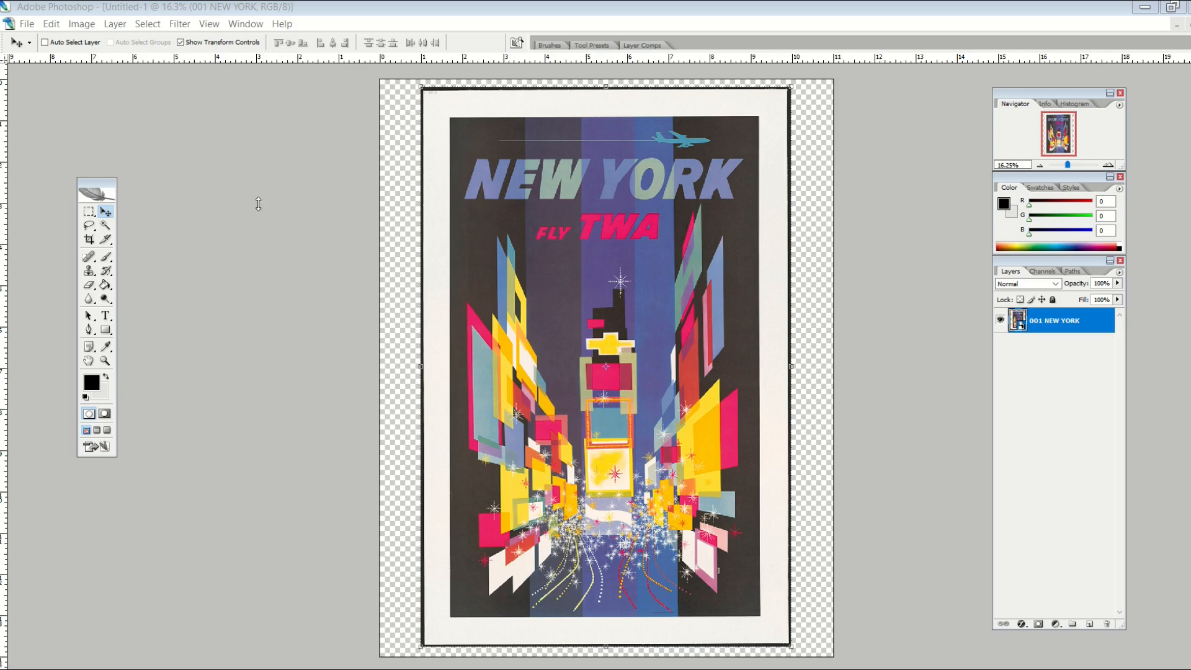
- Magic-erase the NEW YORK poster's white border, rasterizing the layer when asked
left_click(88, 285)
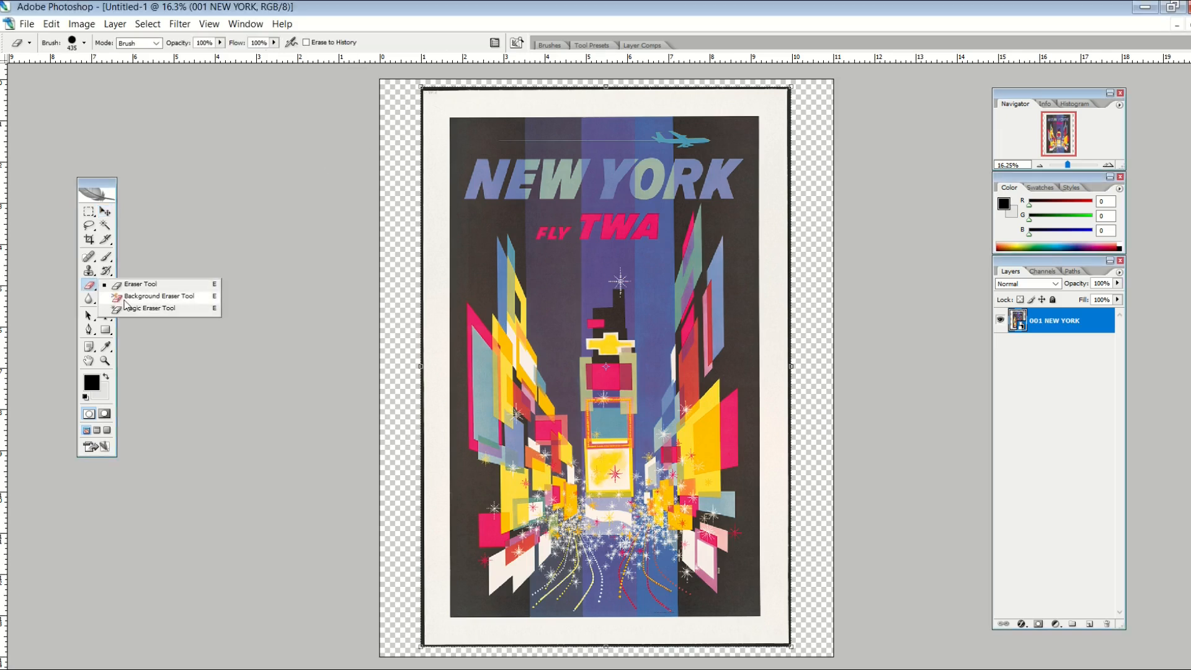
left_click(134, 308)
left_click(434, 317)
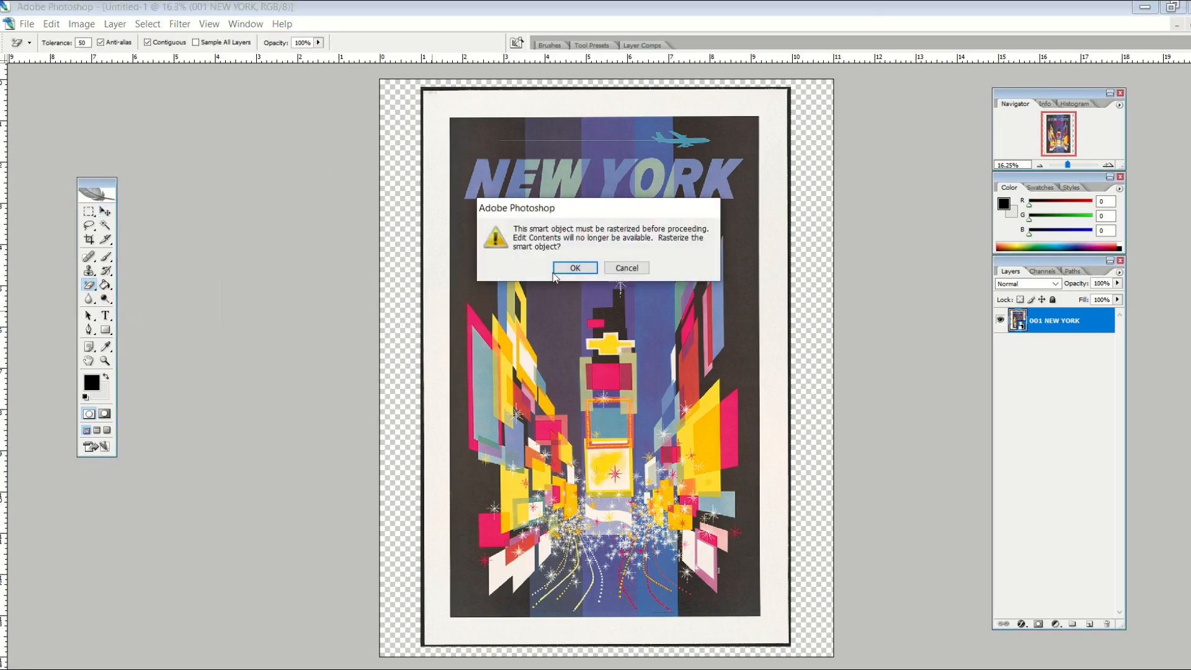
left_click(574, 268)
left_click(441, 280)
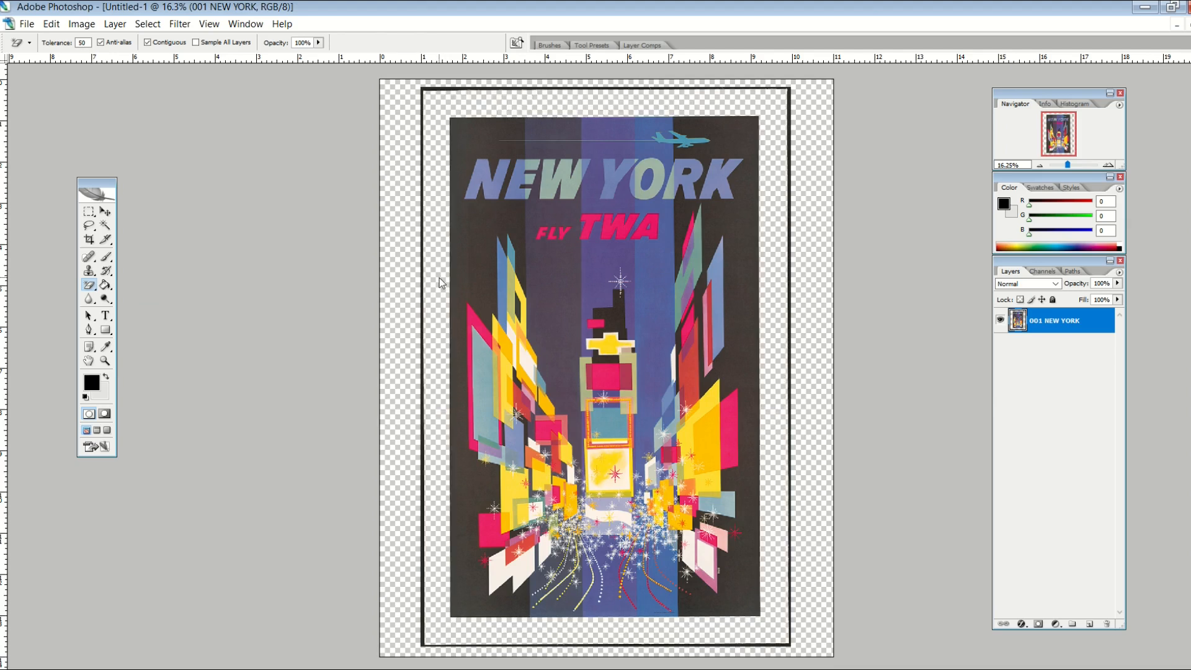
- Erase the black frame line around the poster with the Eraser
left_click_drag(90, 286, 126, 289)
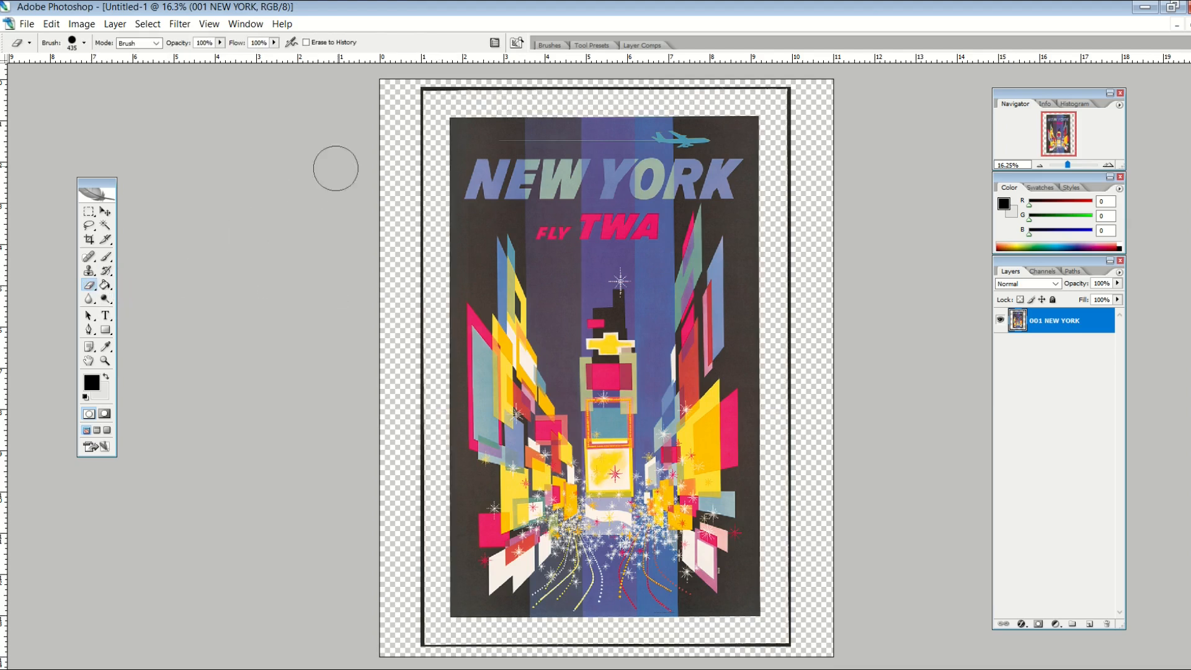
mouse_move(408, 91)
left_mouse_down()
mouse_move(400, 206)
mouse_move(415, 181)
mouse_move(788, 81)
mouse_move(808, 379)
mouse_move(421, 236)
mouse_move(435, 235)
left_mouse_up()
left_click(105, 212)
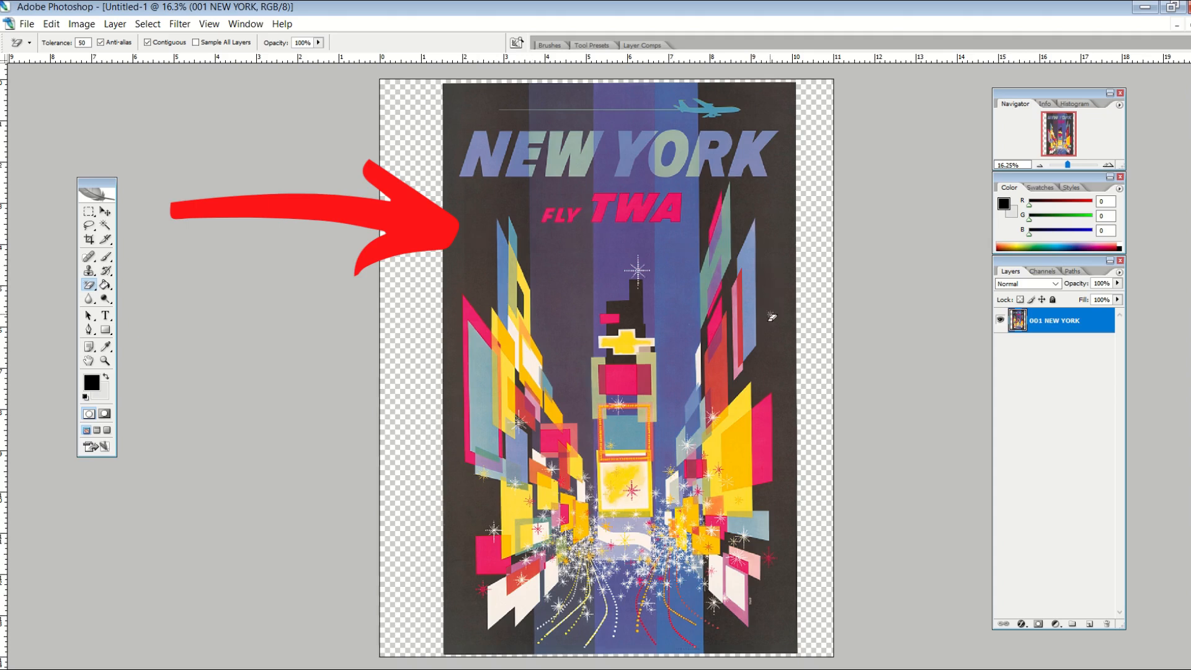
- Sample the poster's dark grey as the foreground colour
left_click(106, 347)
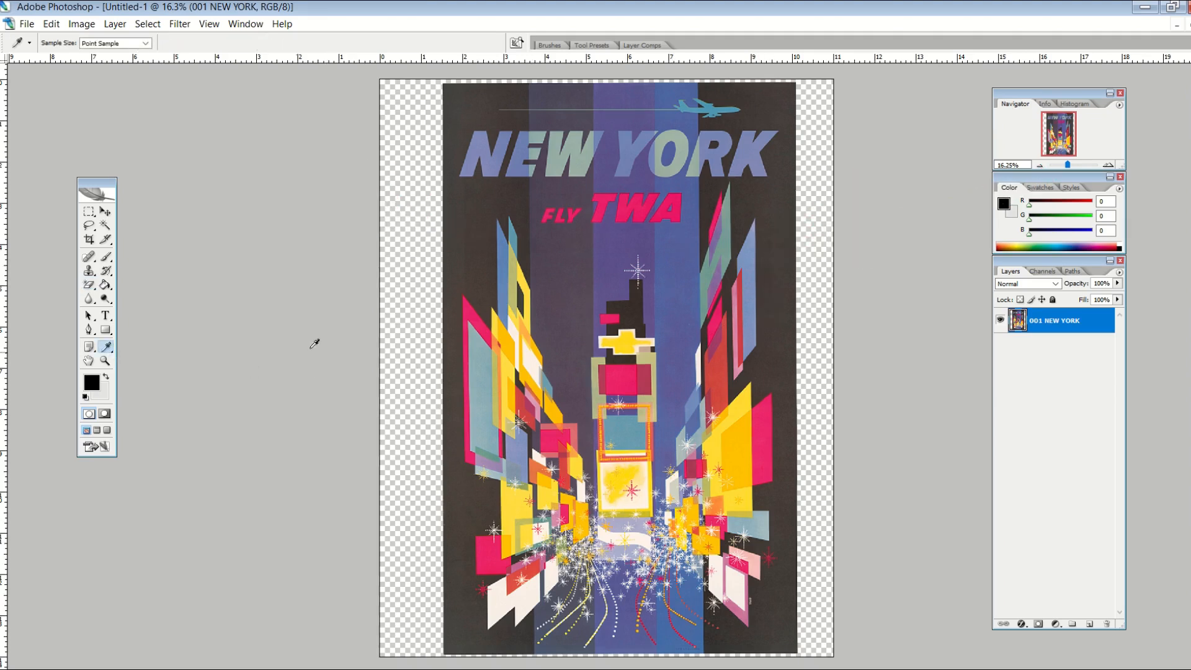
left_click(454, 280)
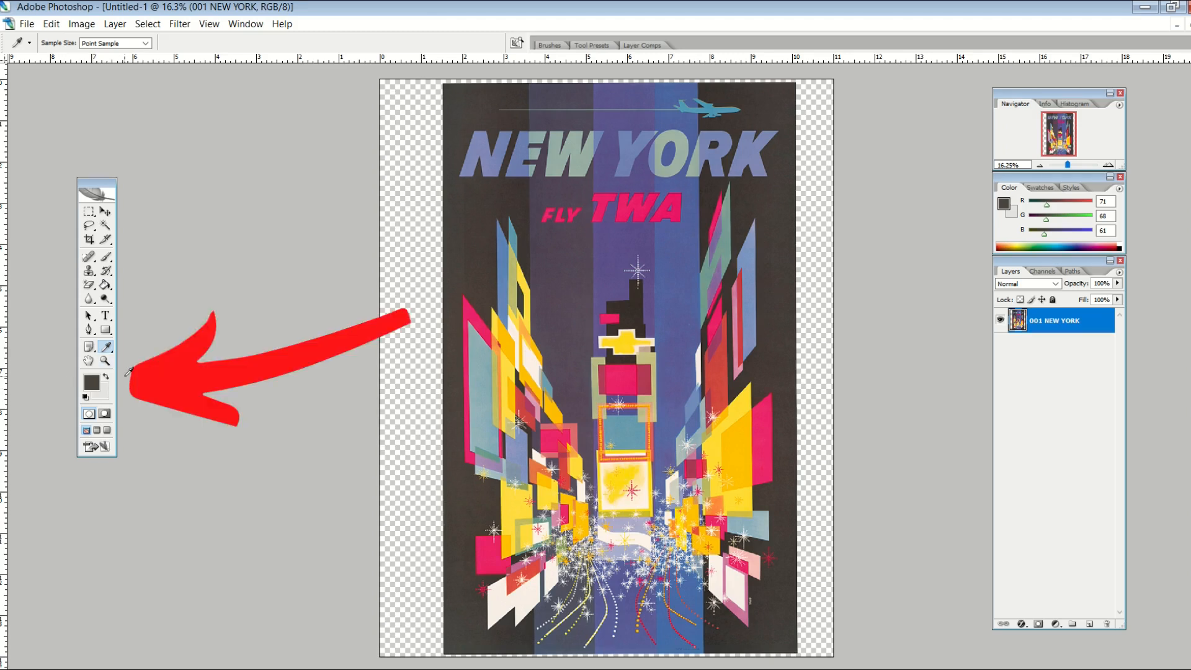
left_click(106, 285)
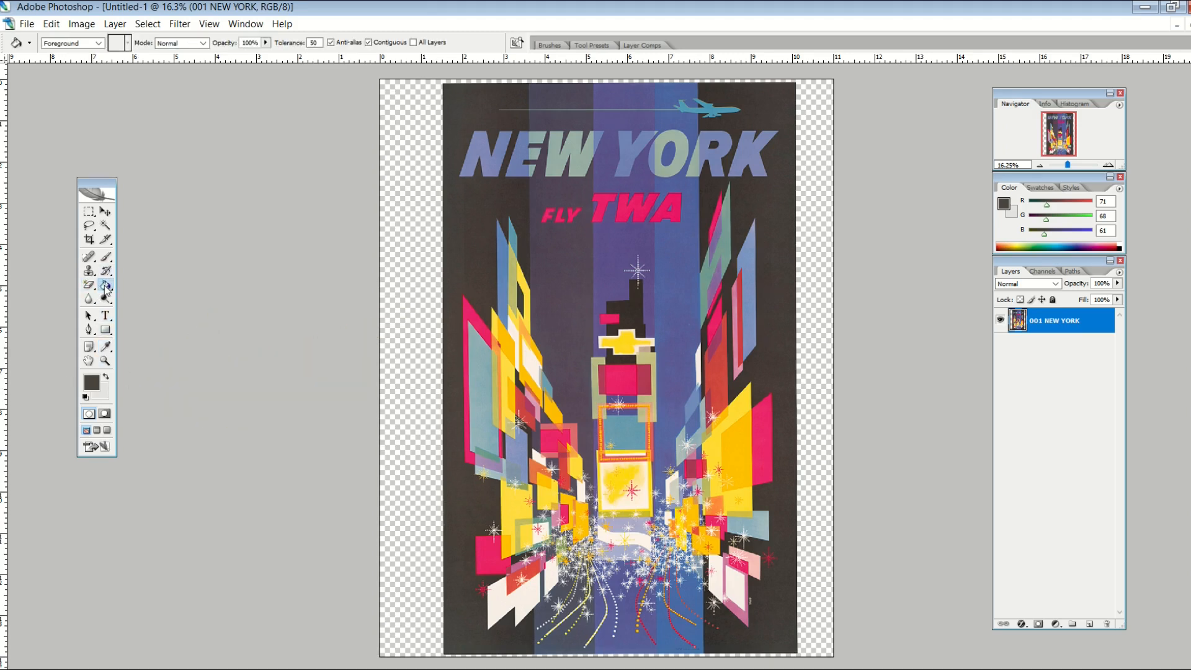
- Magic-erase the dark left and right background bands and add a new empty layer
left_click(89, 285)
left_click(461, 253)
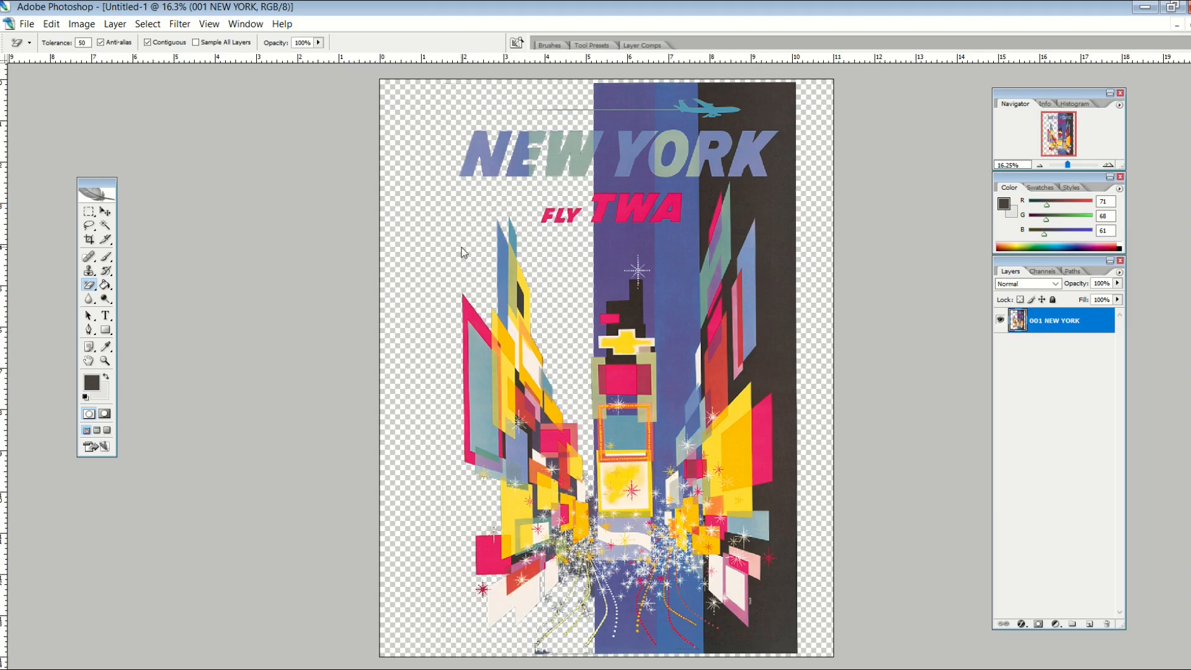
left_click(776, 294)
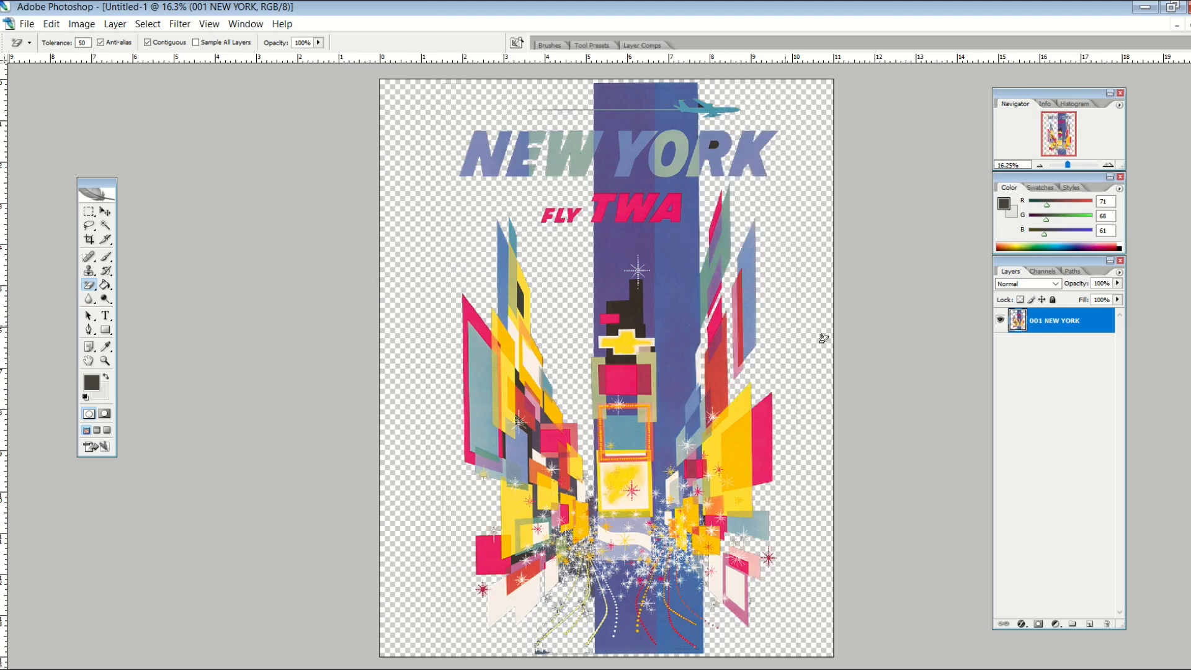
left_click(1090, 623)
- Move the new layer beneath the poster and fill it with the sampled dark grey
left_click_drag(1048, 323, 1055, 364)
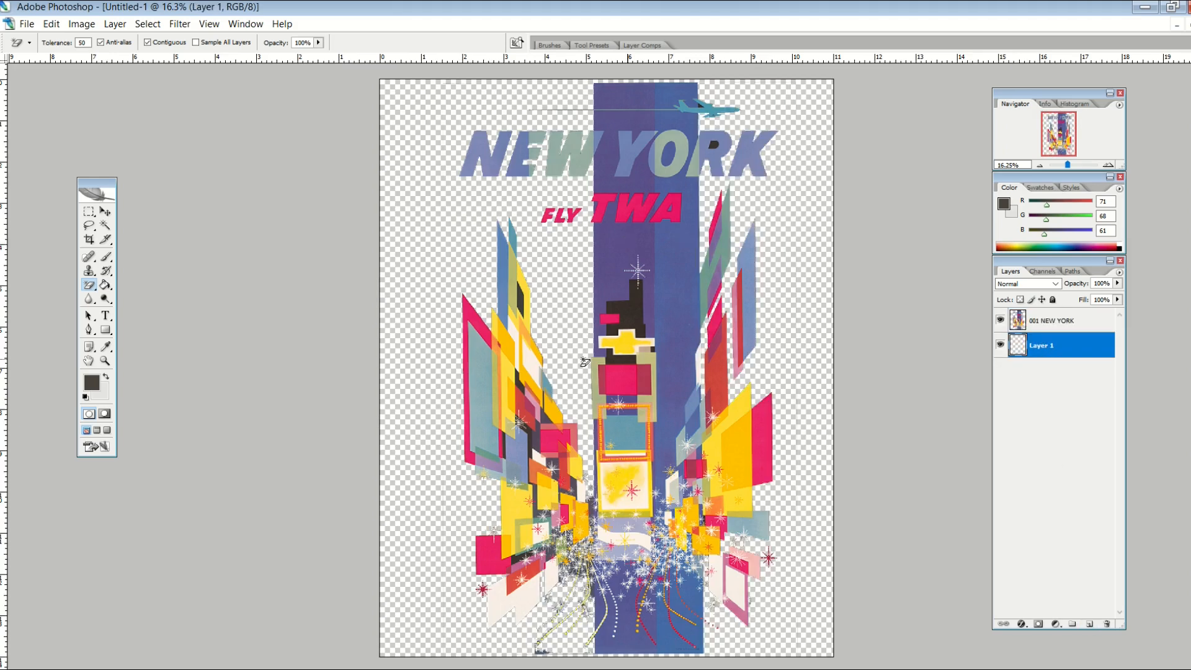
left_click(105, 285)
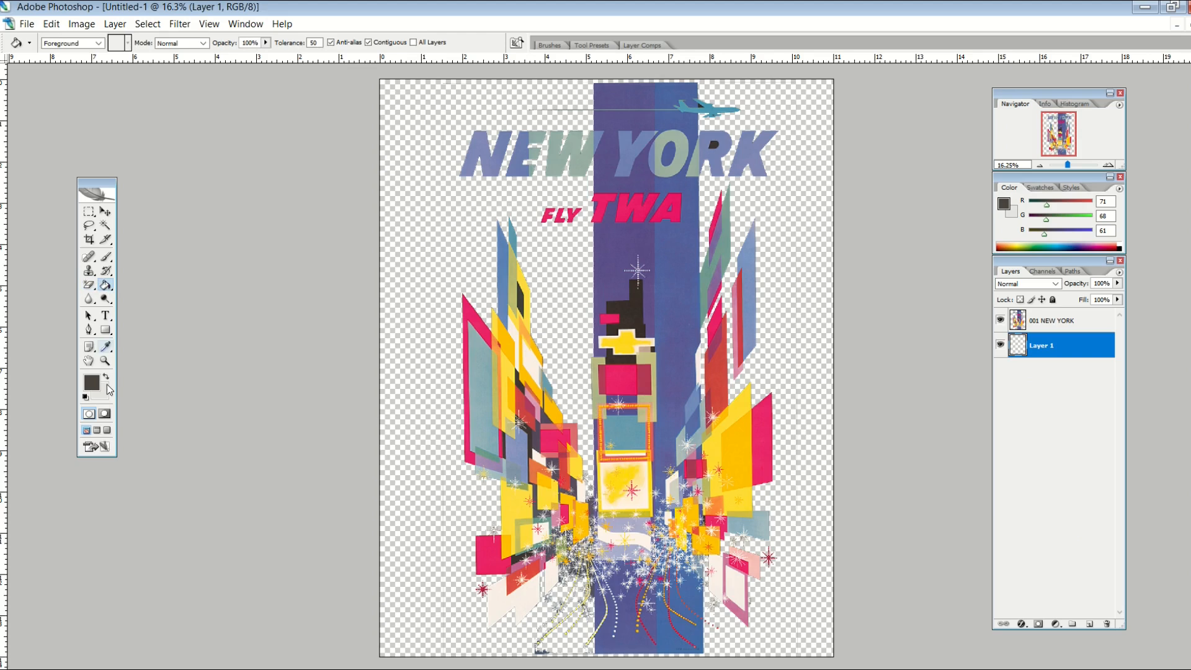
left_click(395, 290)
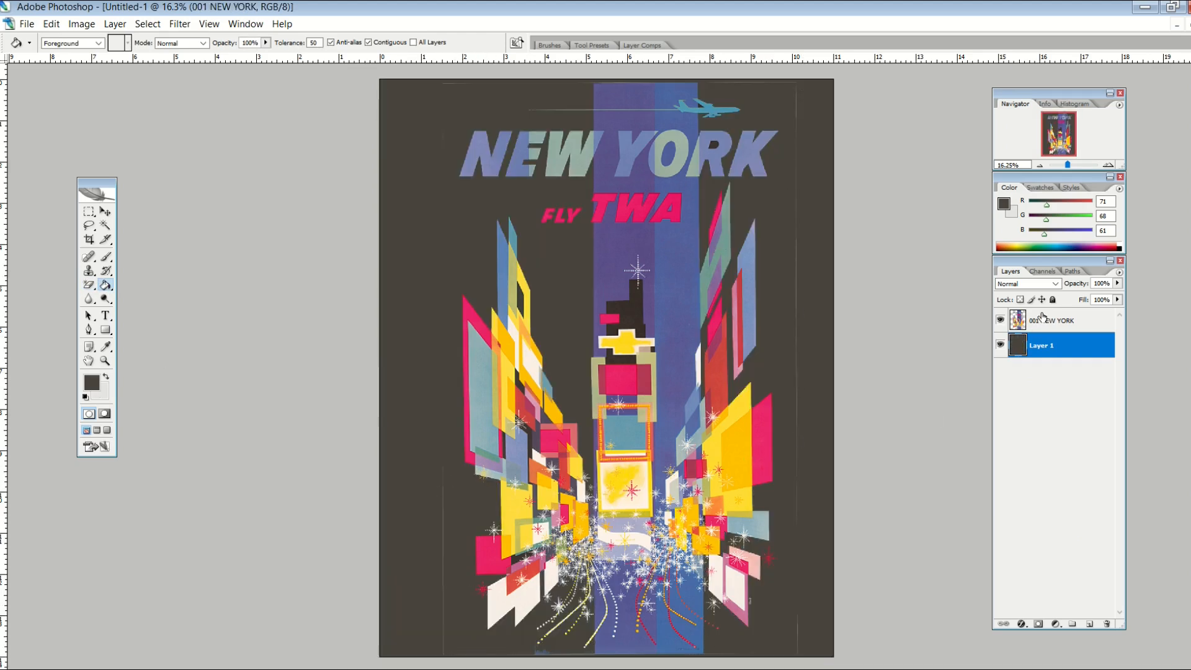
- Erase the faint line along the 001 NEW YORK poster's right edge
left_click(1055, 320)
left_click(90, 285)
left_click(140, 285)
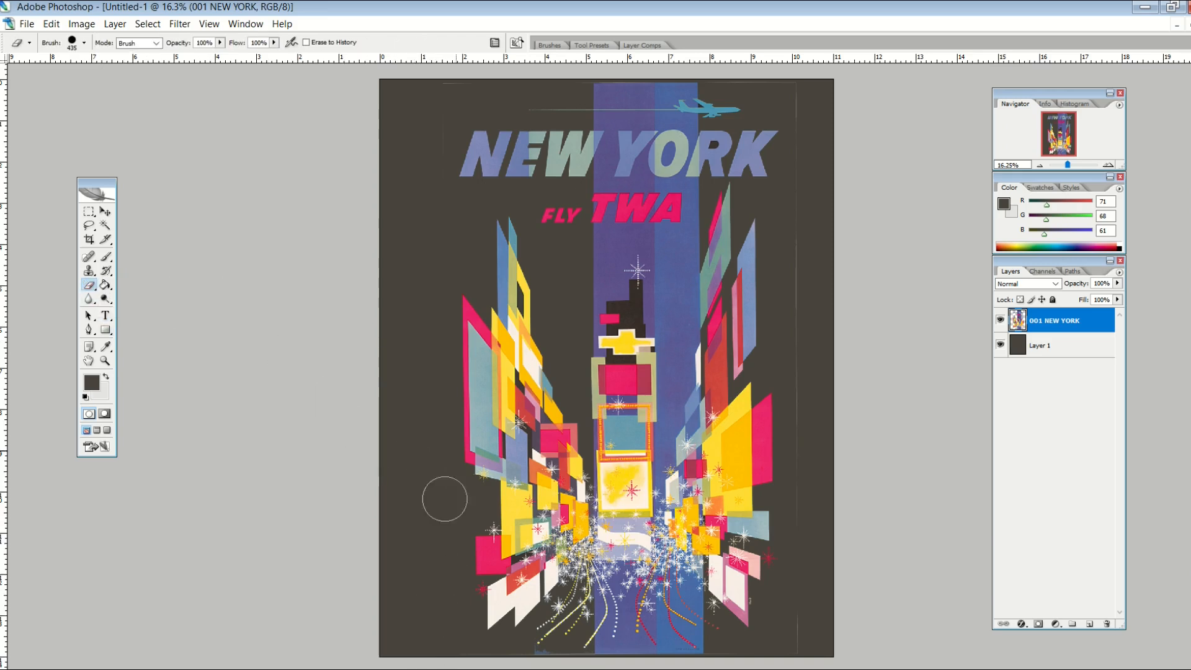
mouse_move(803, 348)
left_mouse_down()
mouse_move(816, 411)
mouse_move(801, 641)
left_mouse_up()
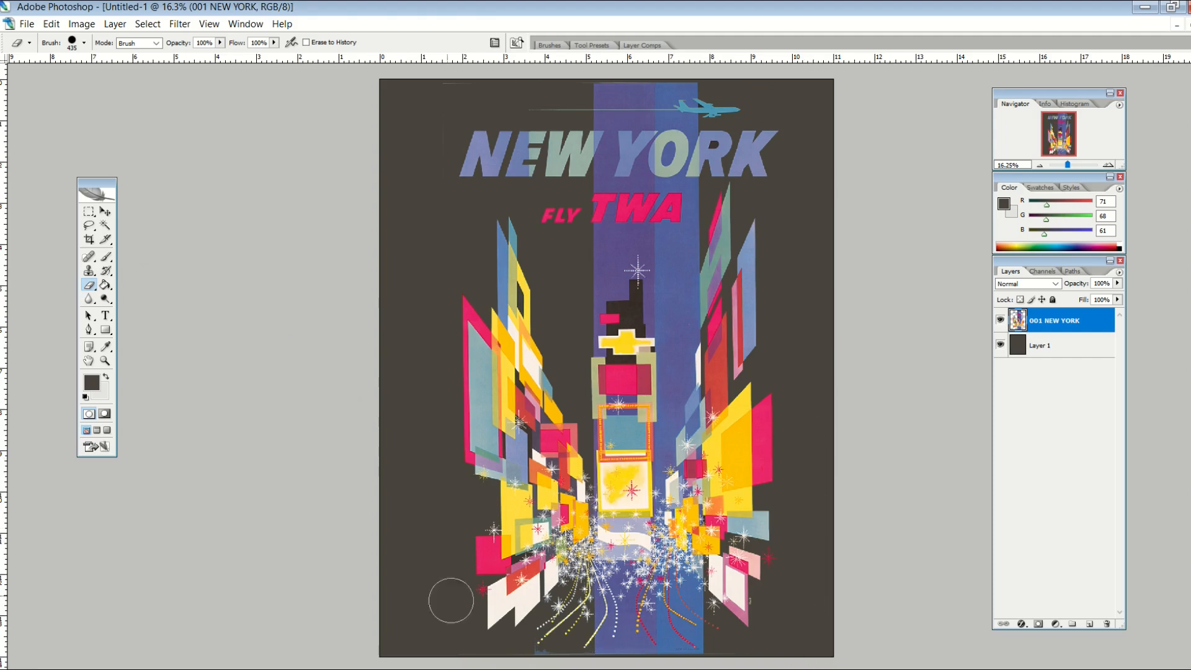
- Erase the remaining faint lines at the New York poster's edges
left_click_drag(443, 106, 393, 358)
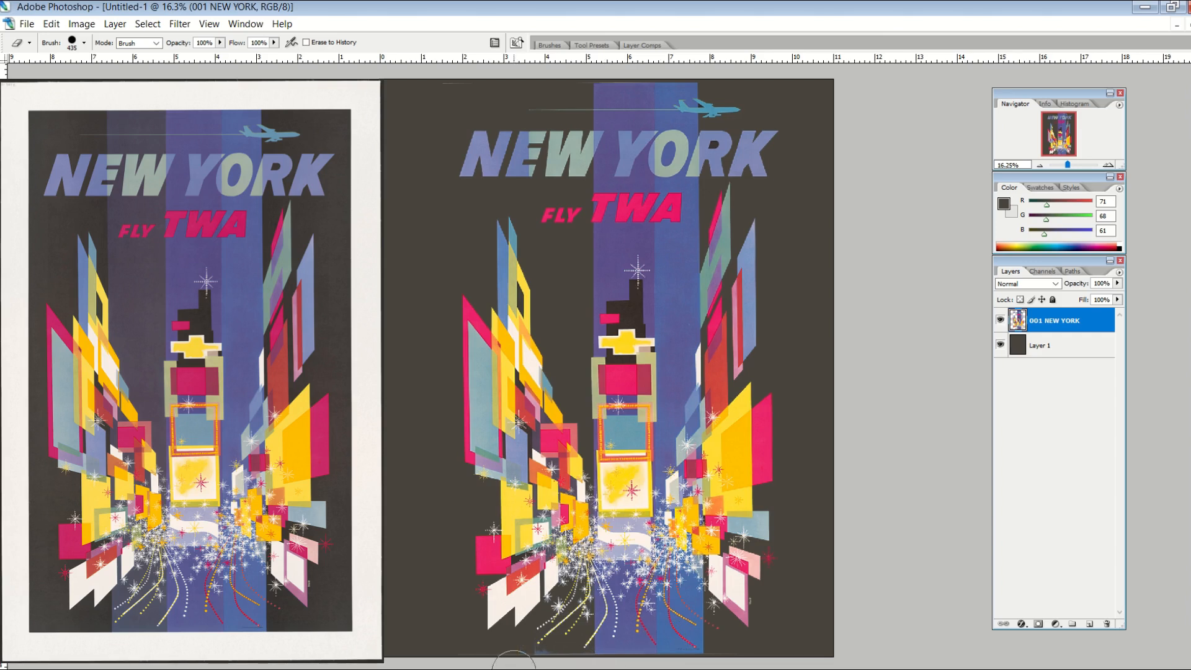
key("m")
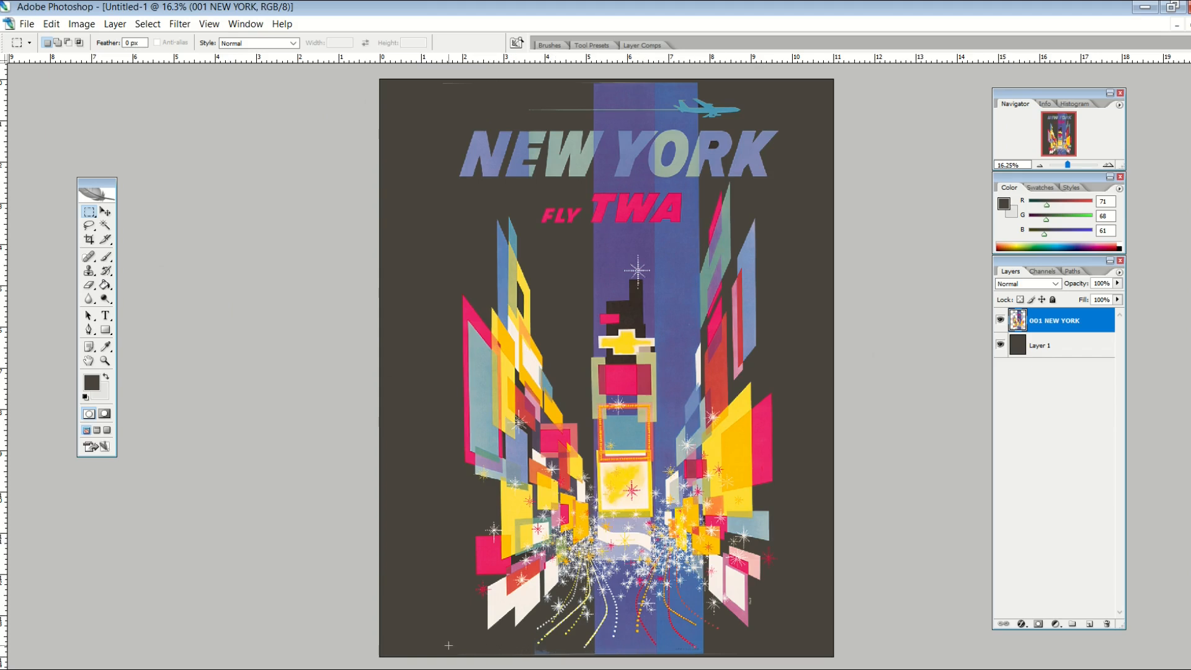
- Delete the poster's bottom strip, scale the New York poster to 101.7%, and select the background layer
key("Delete")
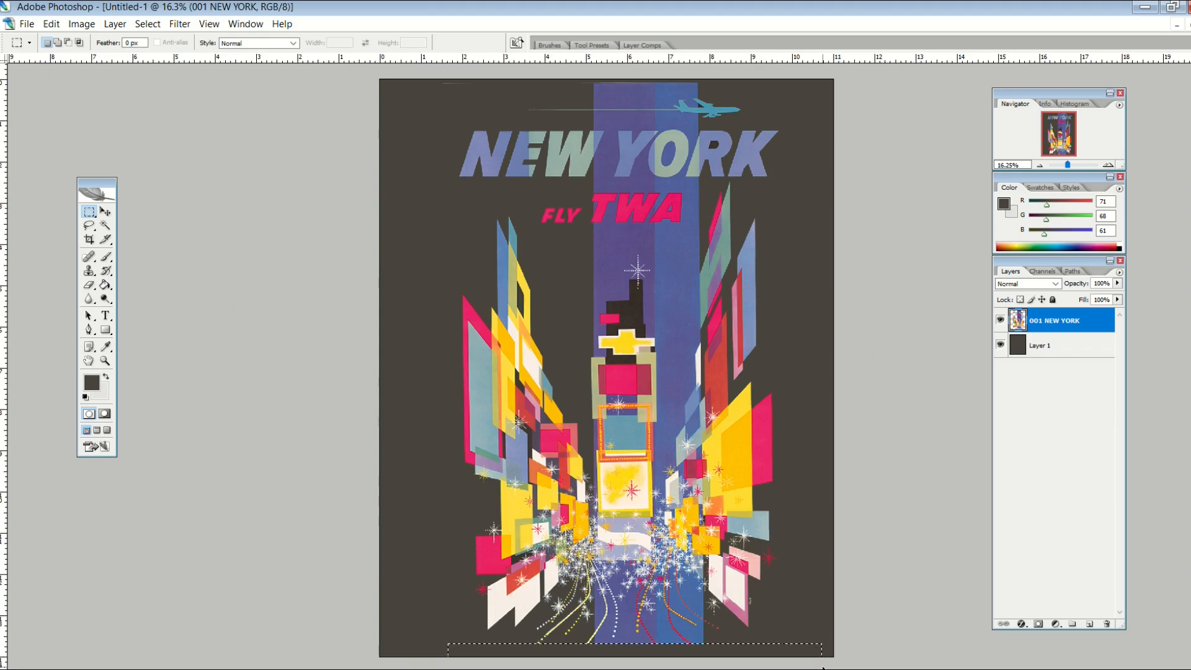
key("v")
left_click_drag(442, 639, 437, 649)
left_click(105, 212)
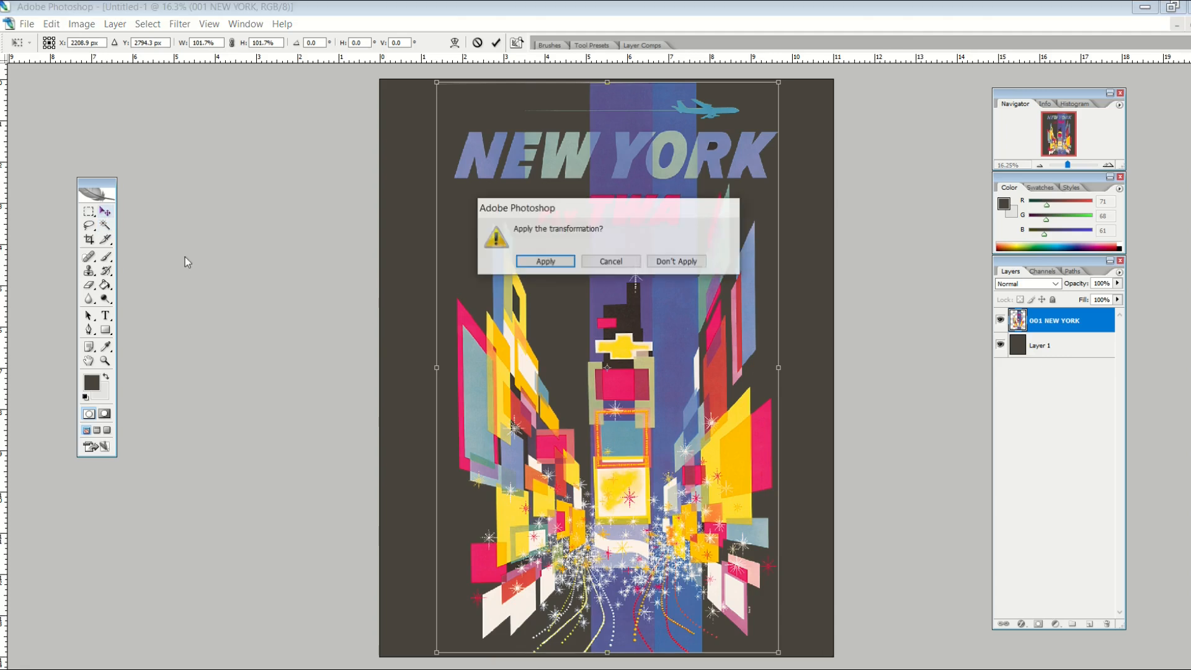
left_click(544, 261)
left_click(1061, 353)
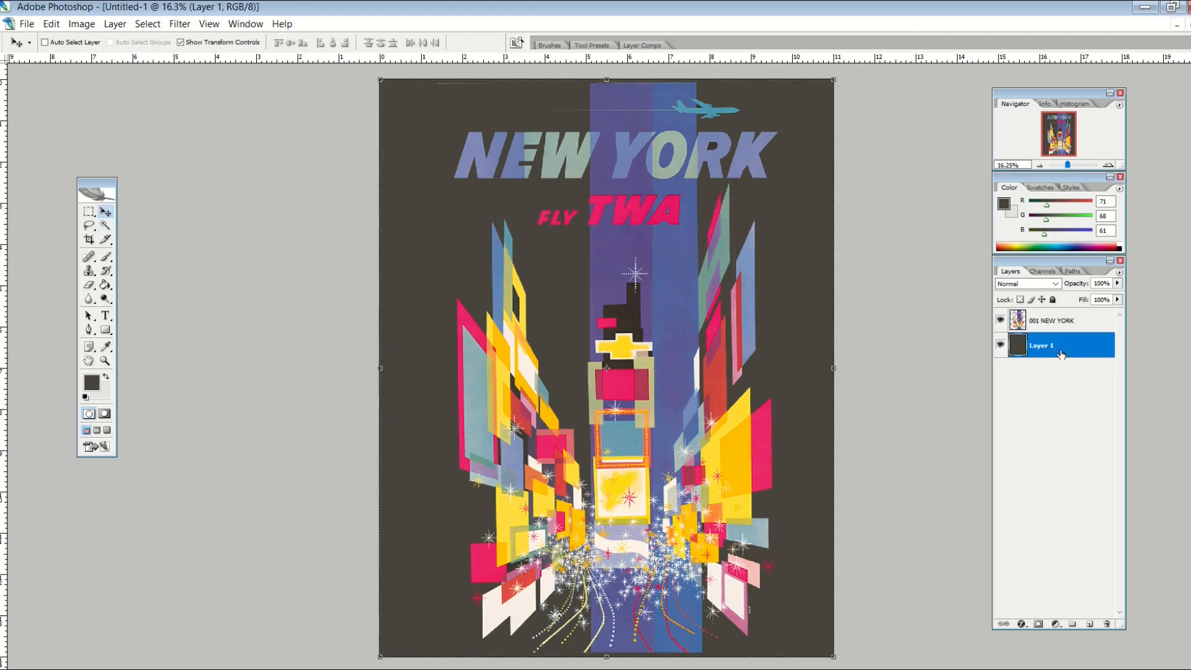
left_click(661, 377)
- Nudge the dark background layer slightly to the right
left_click_drag(662, 380, 665, 383)
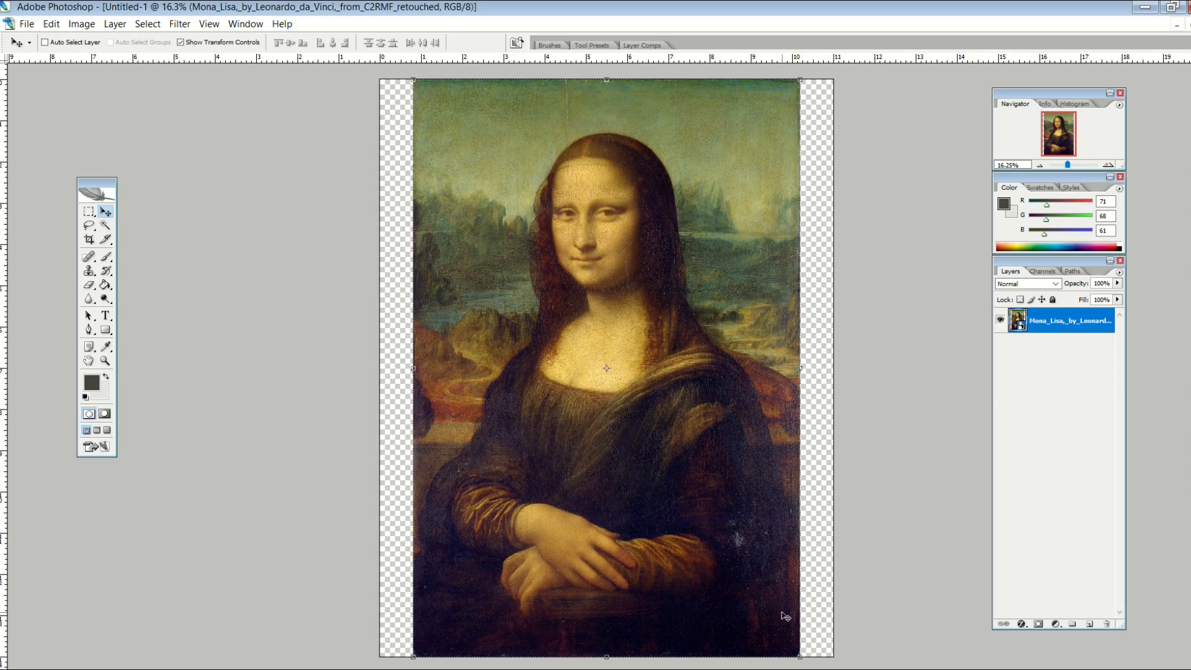
left_click_drag(413, 658, 378, 669)
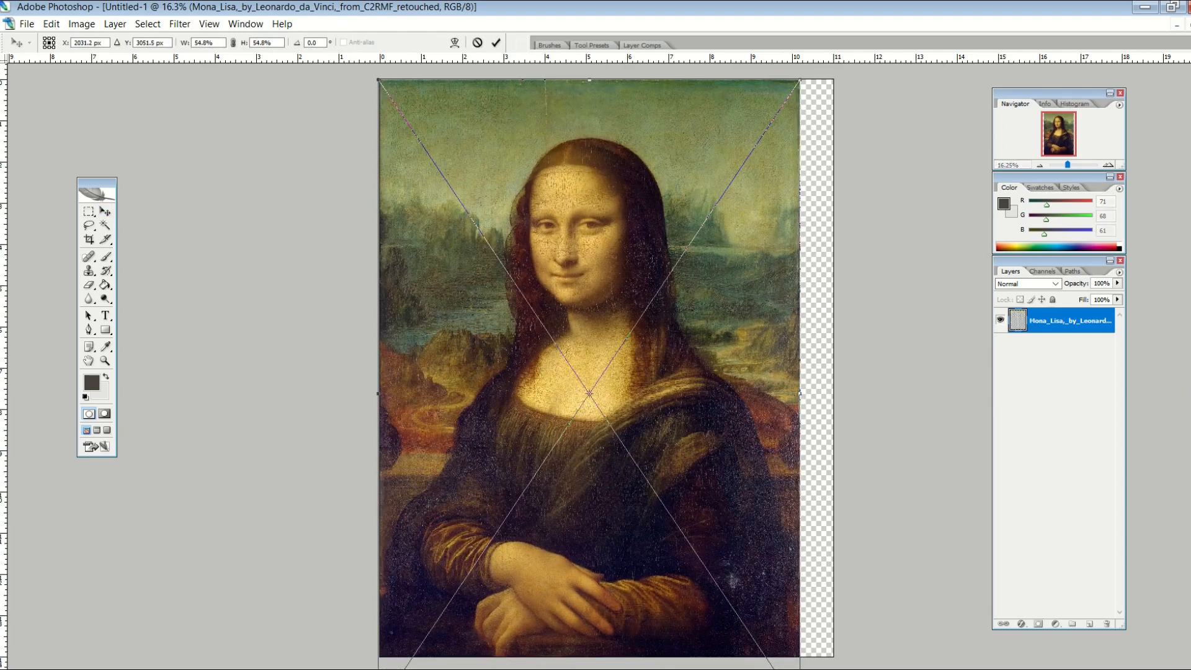
left_click_drag(800, 82, 871, 51)
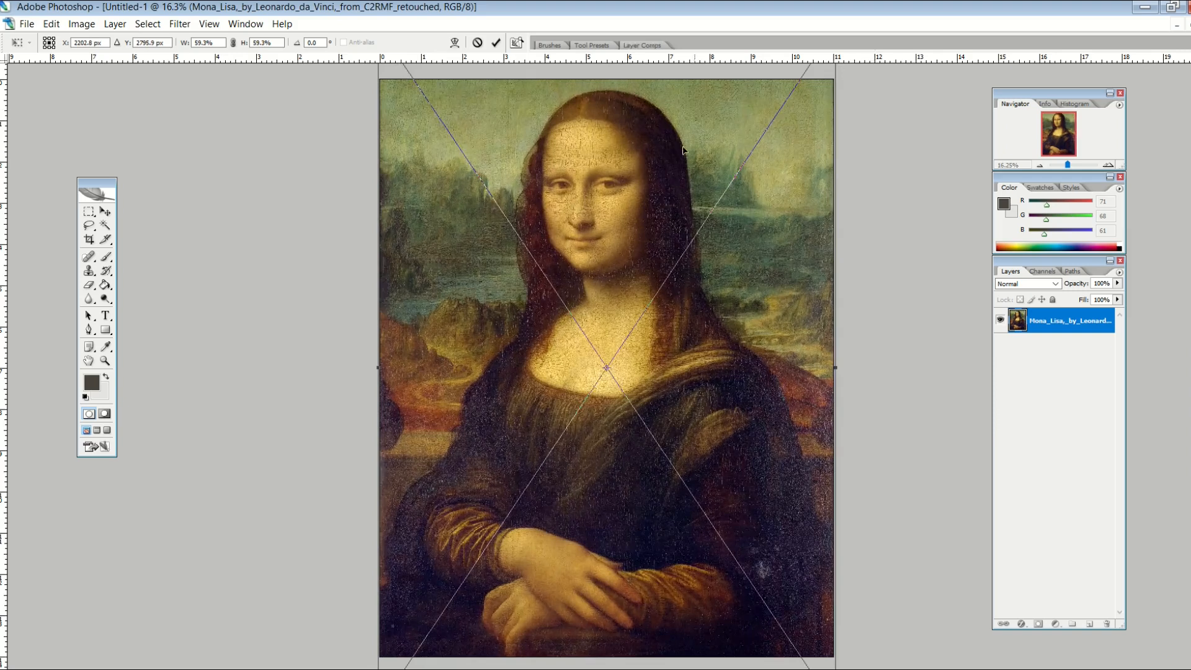
left_click_drag(588, 187, 589, 212)
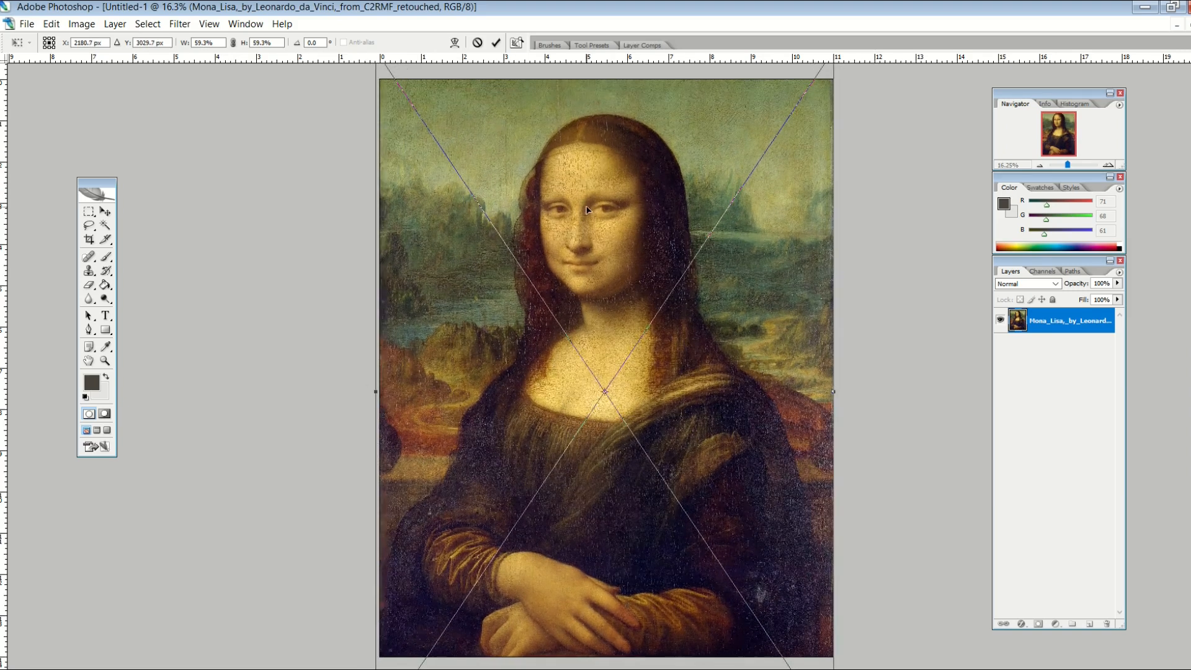
left_click(105, 212)
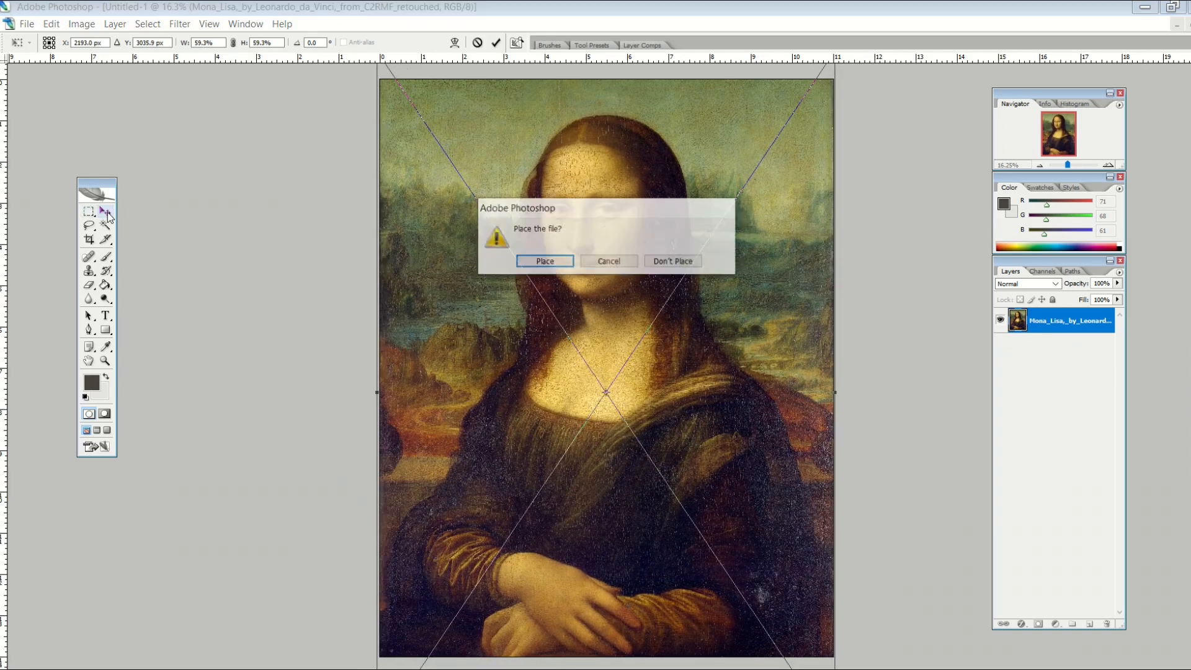
left_click(540, 266)
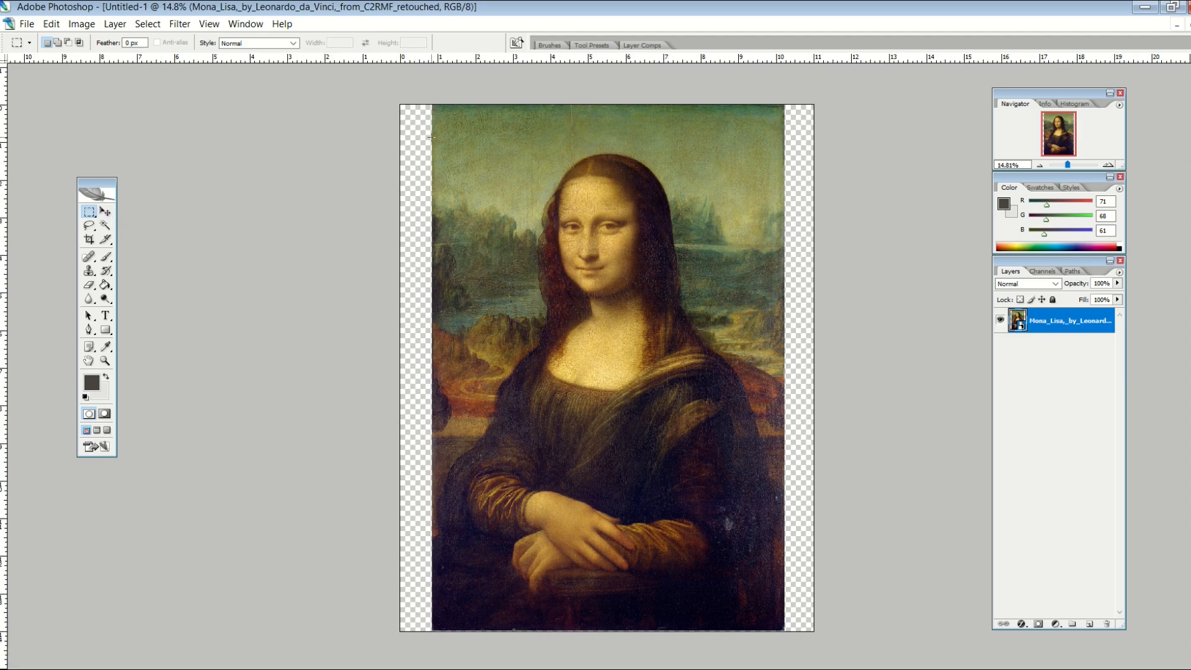
left_click_drag(517, 209, 783, 325)
key("ctrl+j")
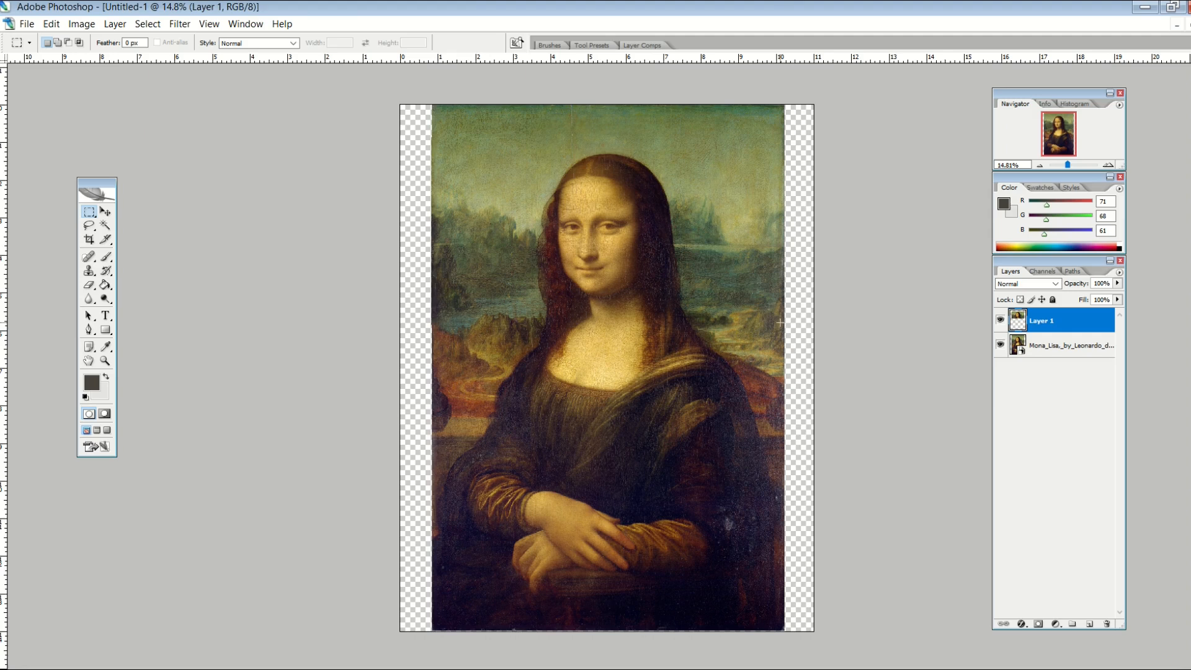
key("v")
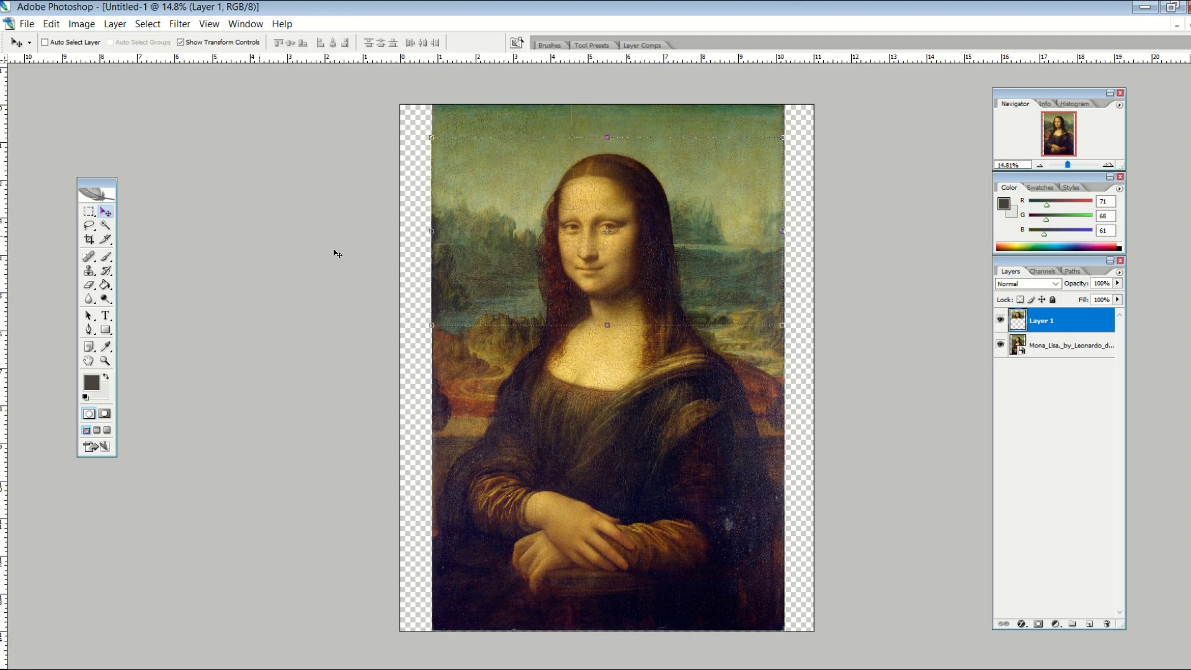
left_click(999, 345)
left_click_drag(719, 286, 685, 311)
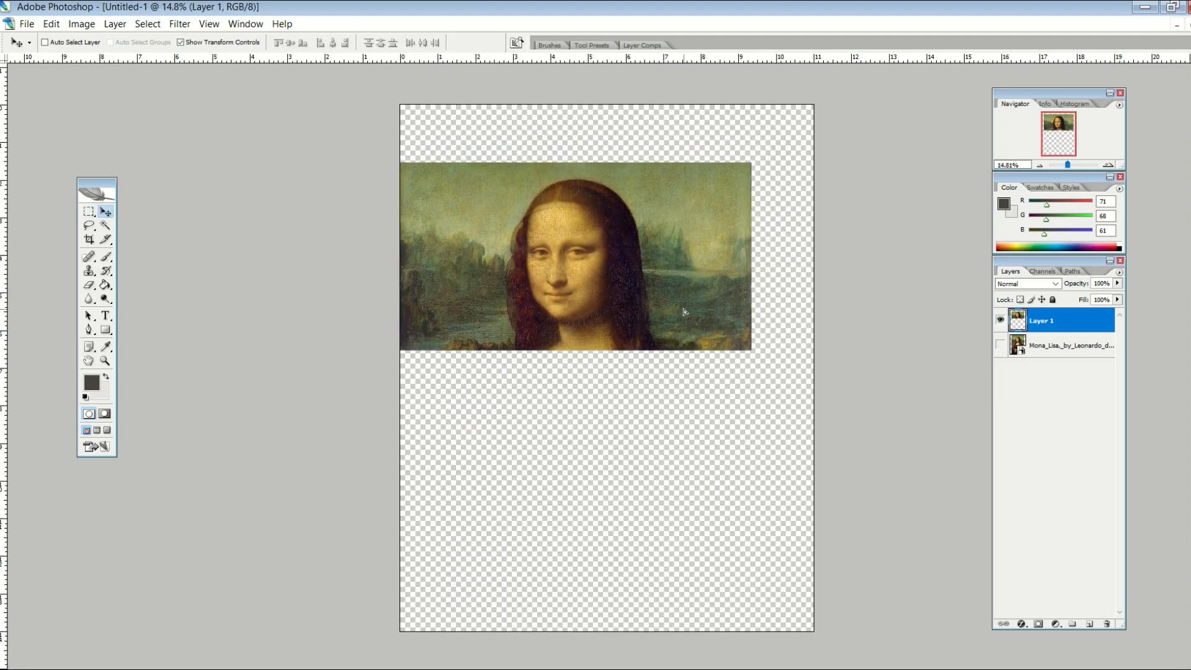
key("ctrl+t")
left_click_drag(752, 351, 813, 387)
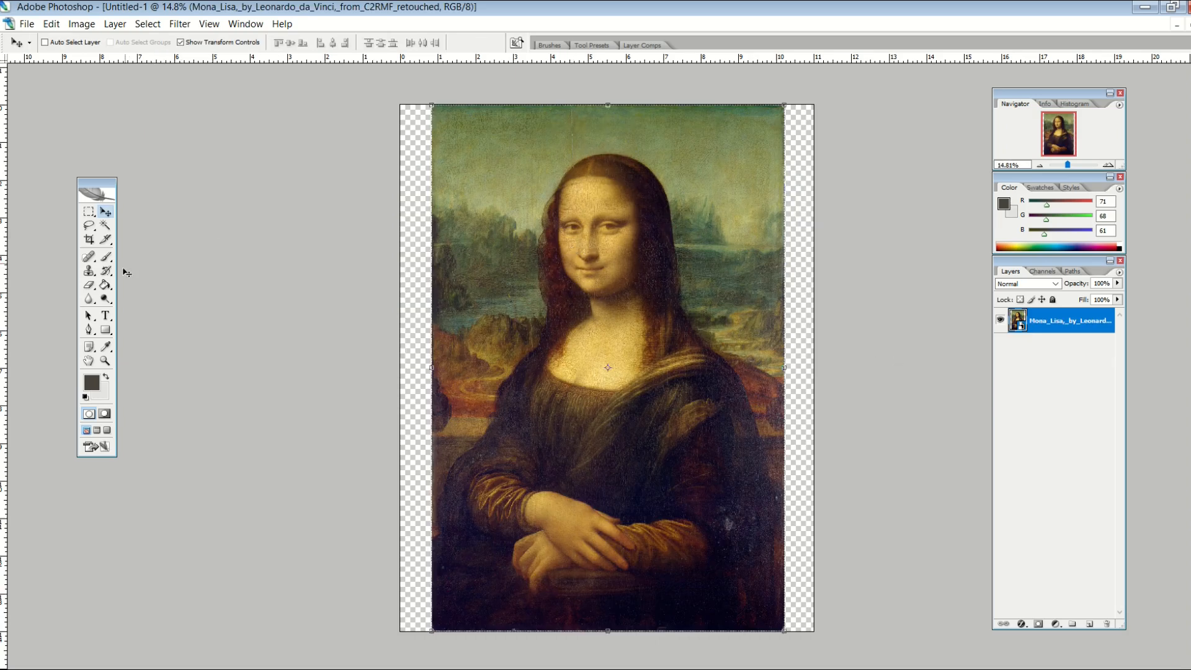
- Draw an ellipse circle over the painting's upper half and clip the Mona Lisa to it
left_click(106, 330)
left_click(162, 354)
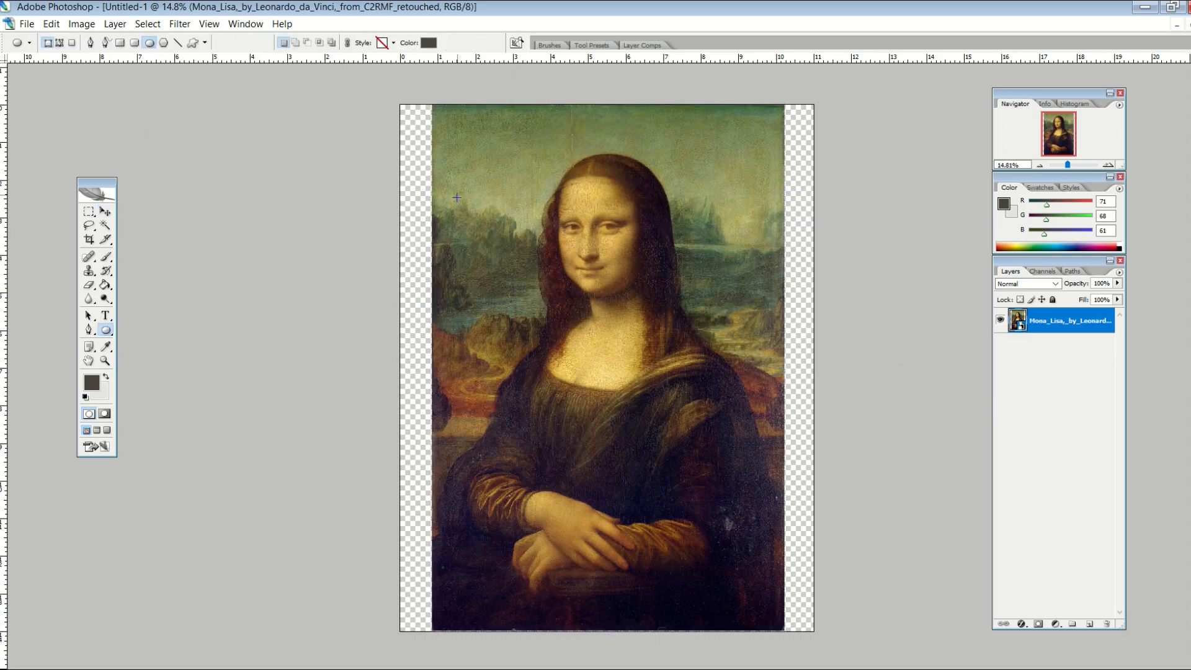
mouse_move(450, 135)
left_mouse_down()
mouse_move(723, 423)
mouse_move(776, 458)
left_mouse_up()
left_click(106, 212)
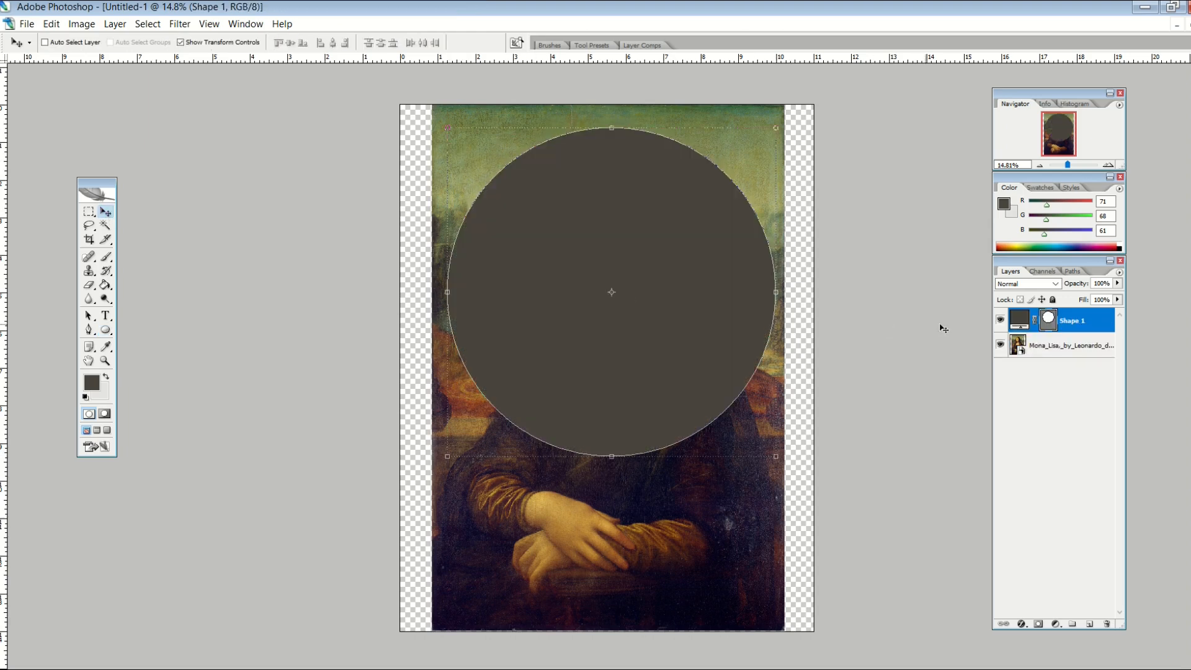
left_click_drag(1075, 333, 1067, 356)
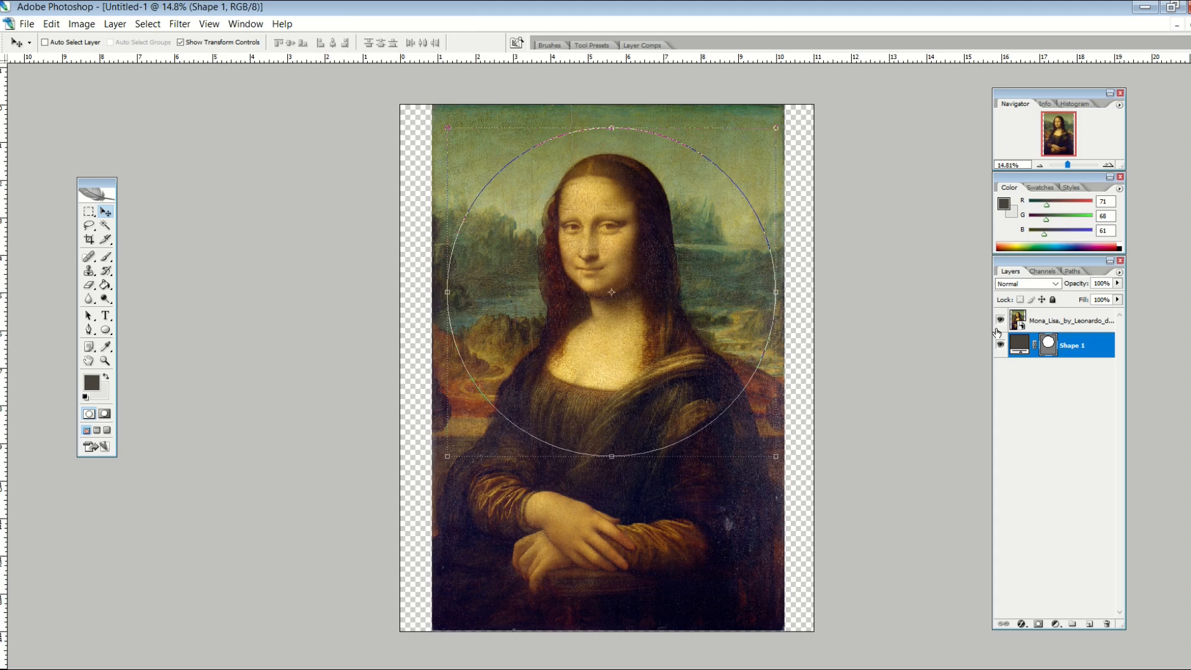
left_click(1059, 320, "shift")
left_click(1076, 332, "alt")
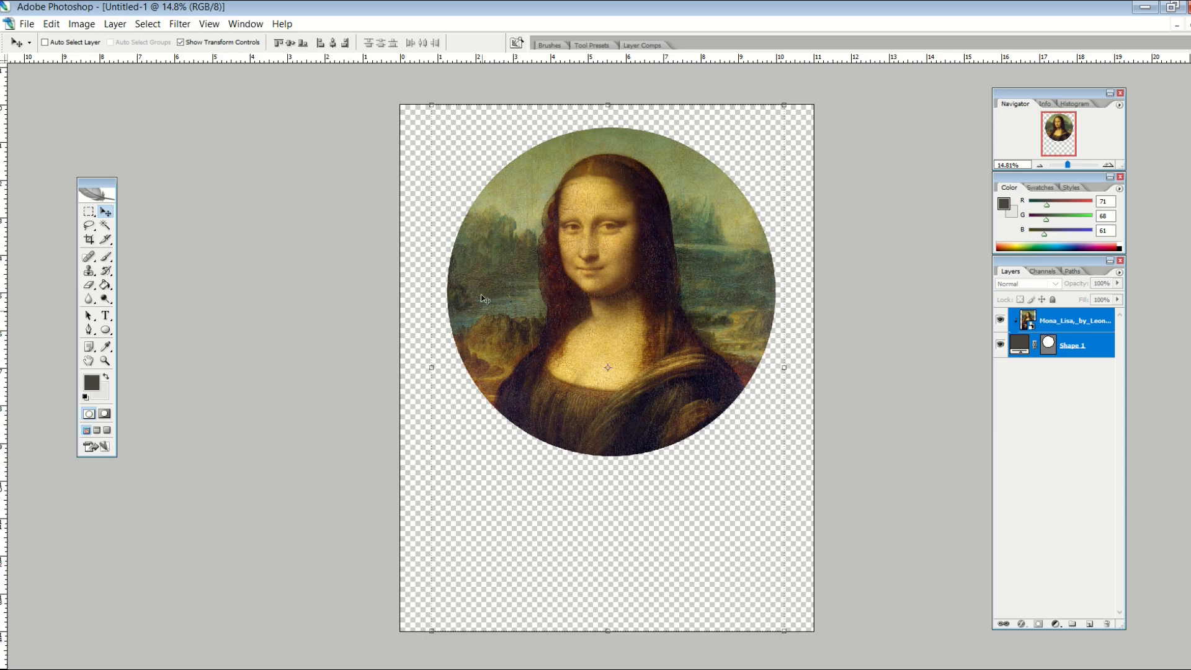
- Add a bottom layer filled with black, then select the Mona Lisa and circle layers
left_click(1090, 624, "ctrl")
left_click(95, 383)
left_click_drag(295, 434, 253, 484)
key("Return")
key("g")
left_click(478, 443)
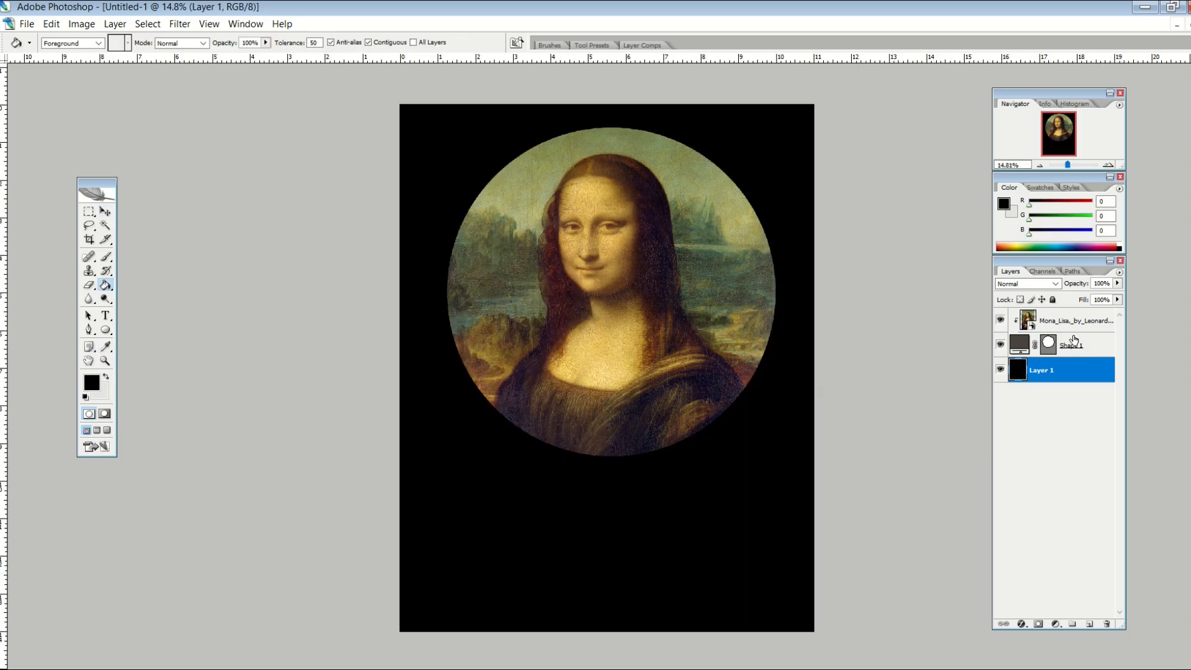
left_click(1076, 322)
left_click(1072, 345, "shift")
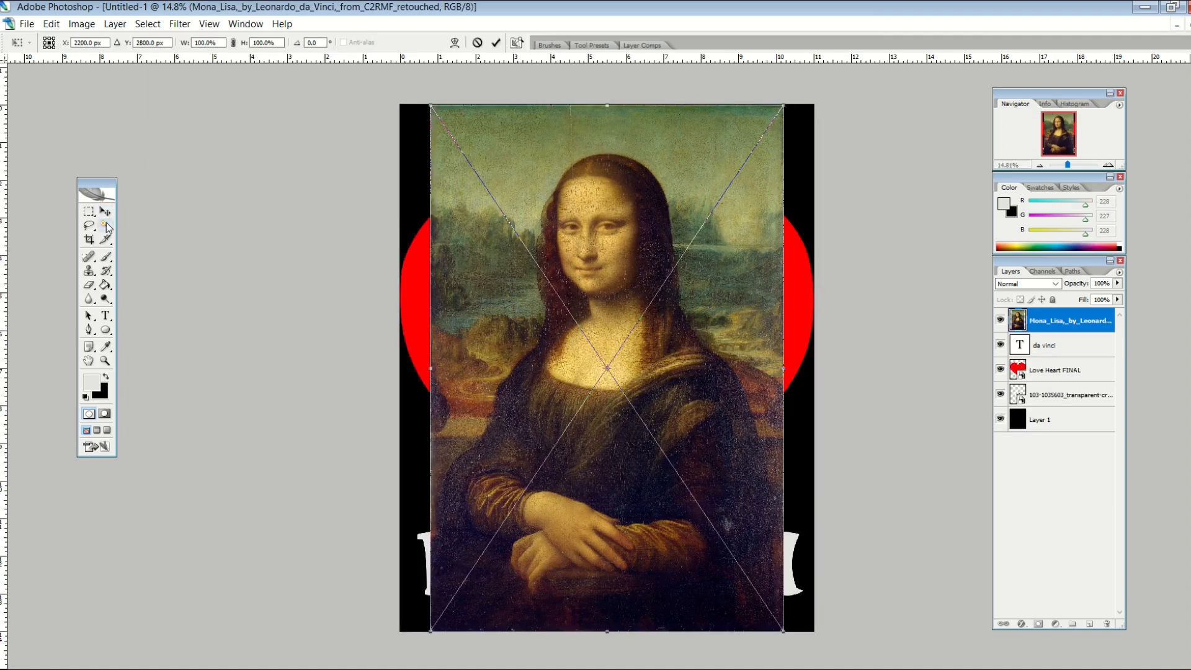
- Place a new Mona Lisa image and shrink it toward the top left
left_click(106, 225)
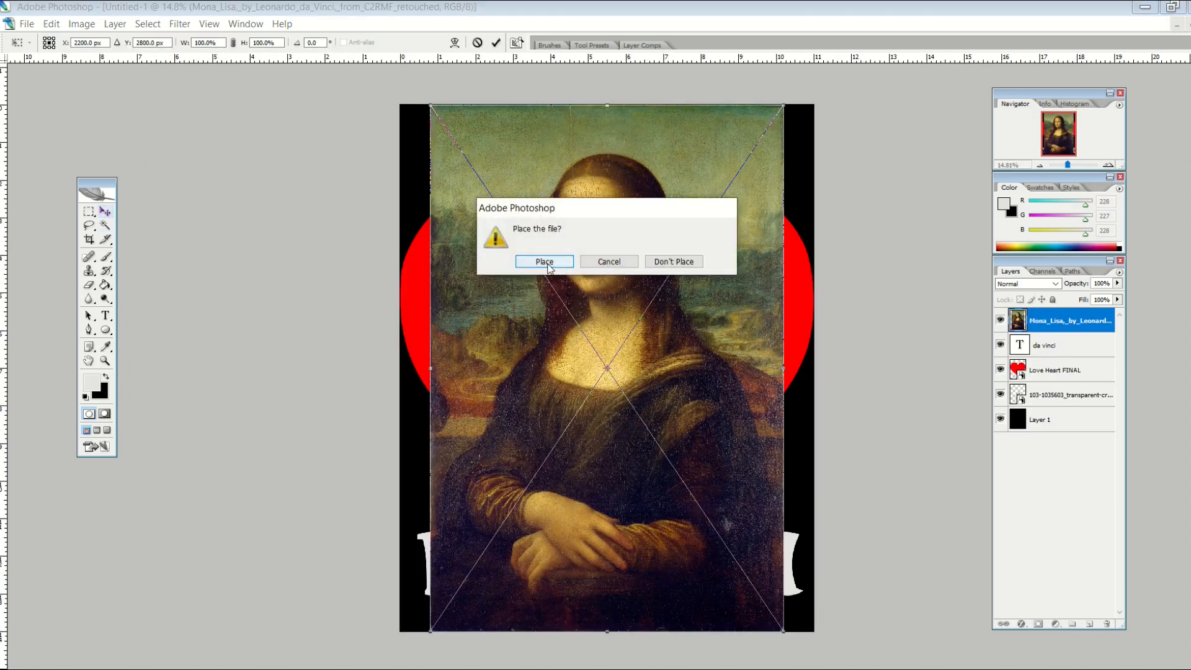
left_click(545, 261)
left_click_drag(430, 105, 462, 153)
left_click_drag(573, 238, 561, 203)
left_click(108, 212)
left_click(546, 261)
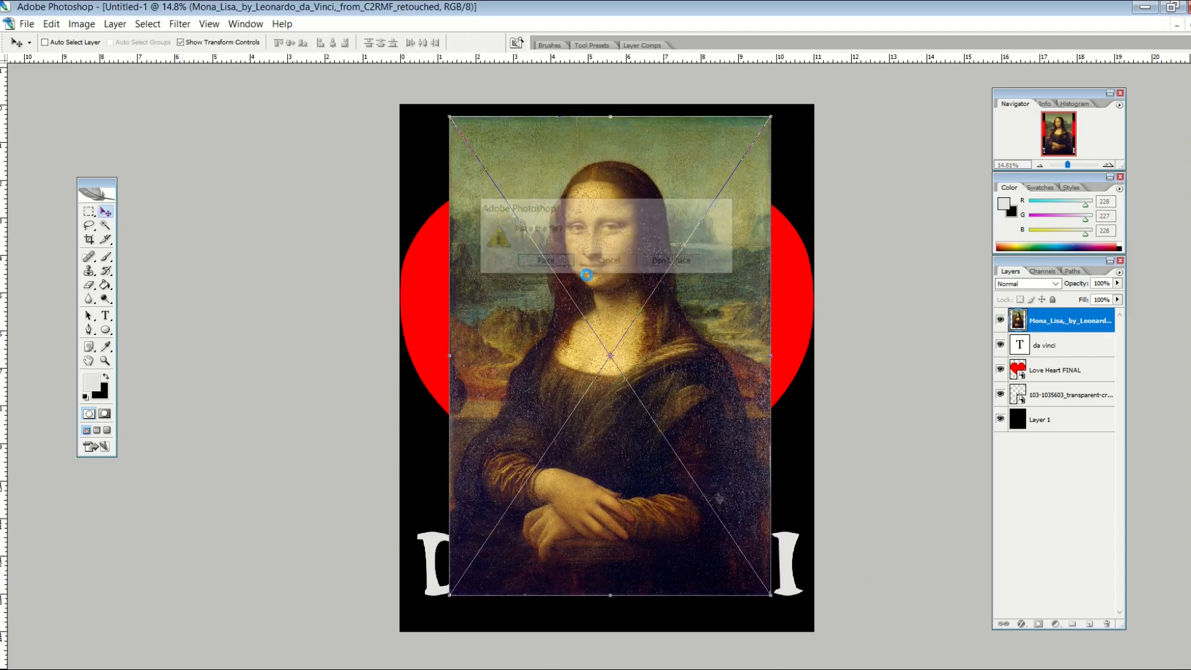
- Move Love Heart FINAL to the top, shrink it by half and position it over the painting
left_click(1057, 372)
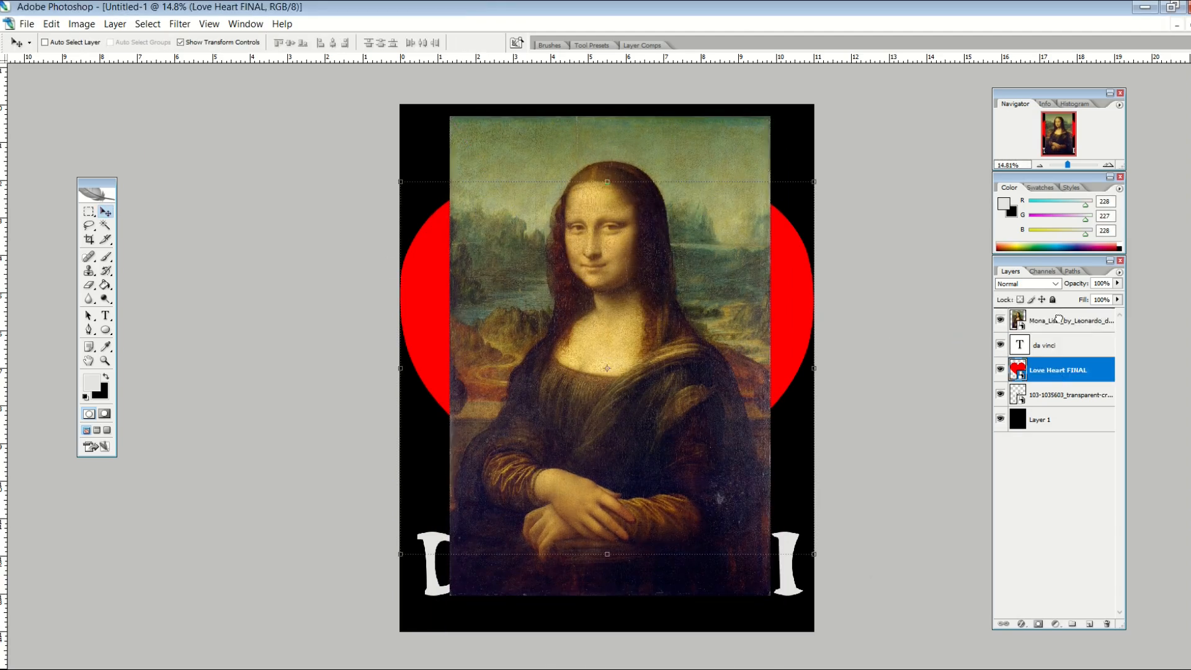
left_click_drag(1059, 319, 1058, 321)
left_click(1054, 347)
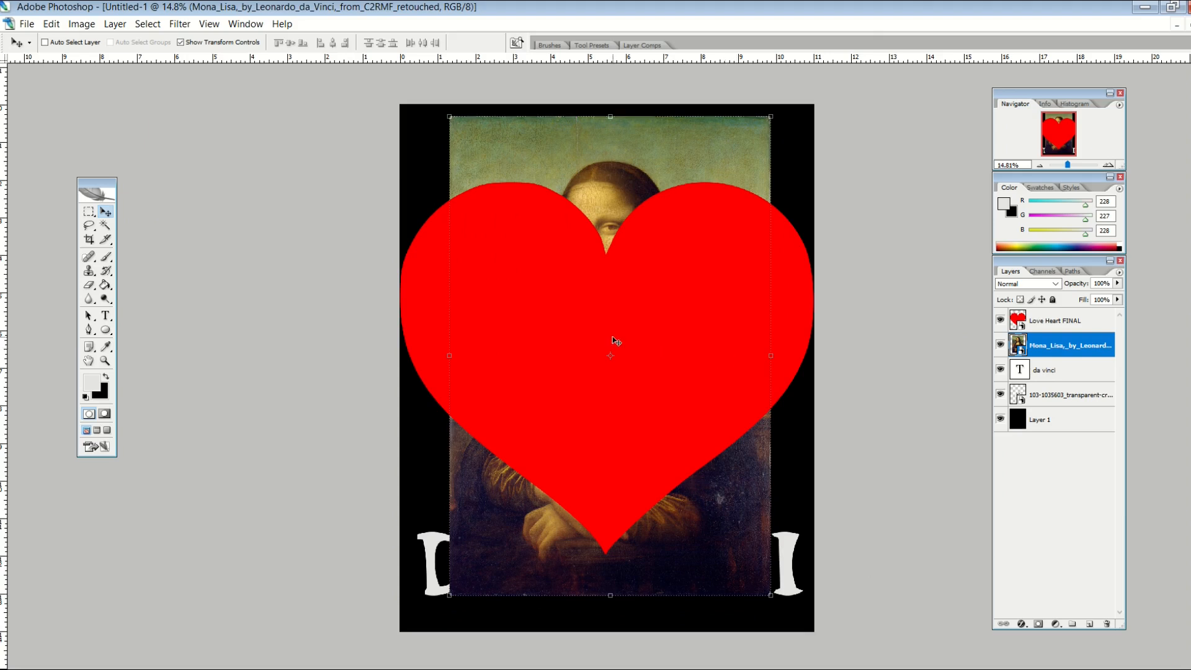
left_click_drag(617, 341, 584, 341)
left_click(1086, 325)
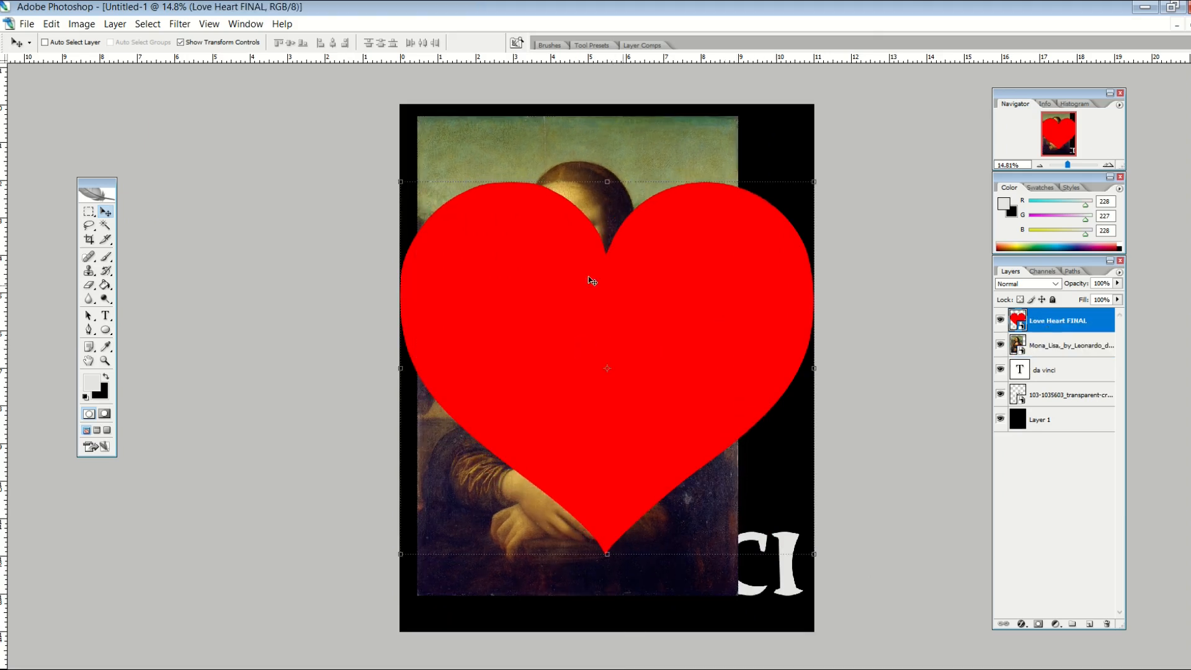
left_click_drag(400, 182, 489, 262)
left_click_drag(616, 314, 552, 275)
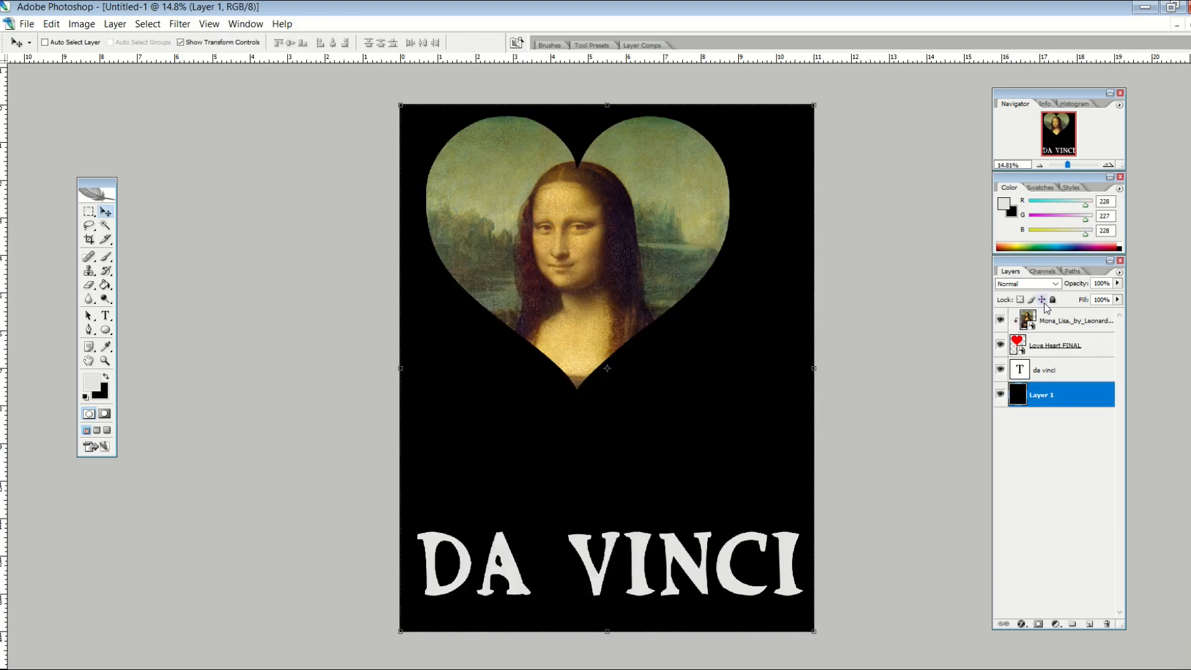
- Reposition the painting inside the heart and link the heart and painting layers
key("alt+shift+bracketright")
left_click_drag(614, 281, 595, 310)
left_click(1064, 345, "shift")
right_click(1065, 345)
left_click(943, 538)
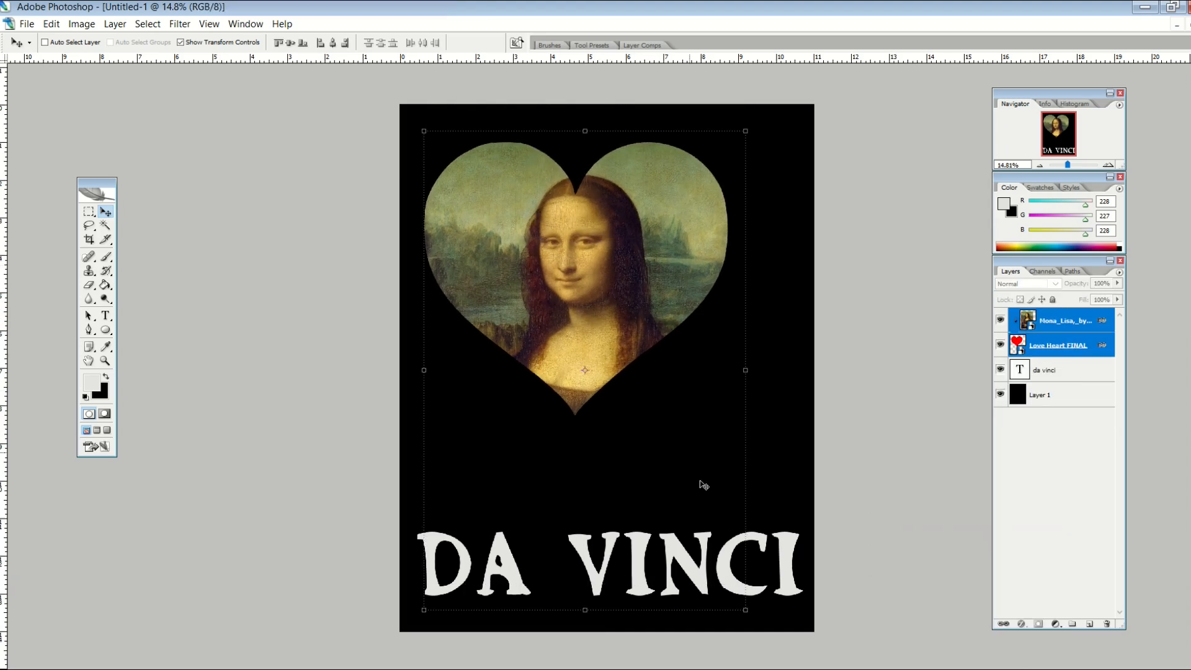
- Scale the linked heart and painting up to about 119.6%
left_click(743, 608)
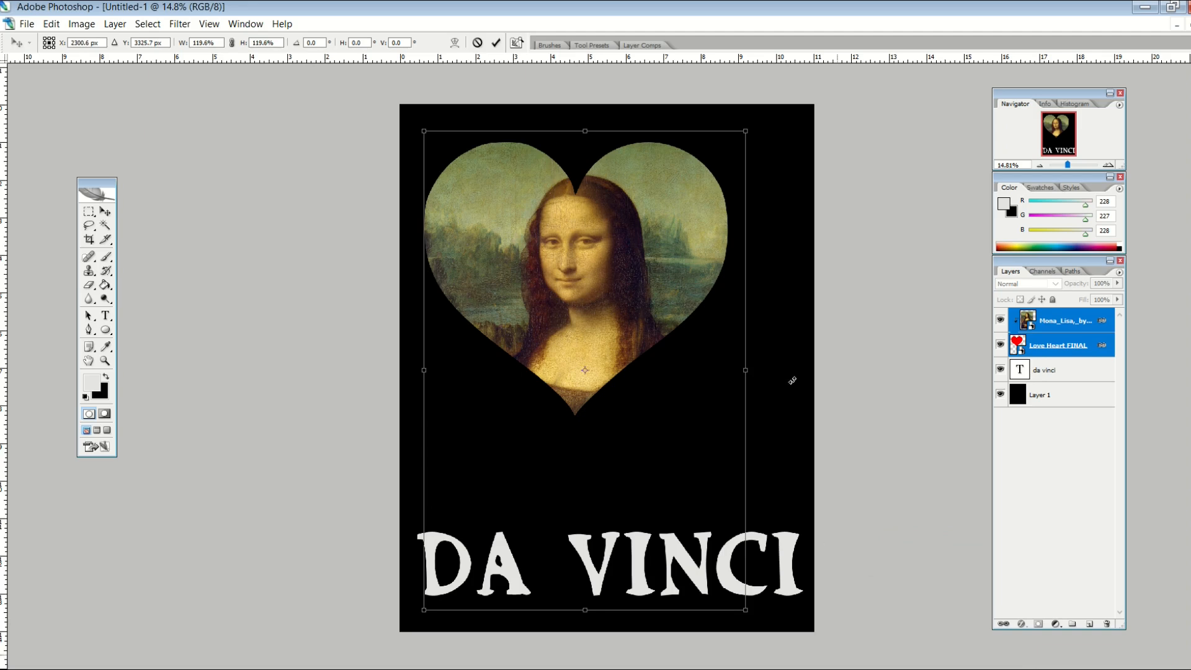
key("Return")
left_click(1033, 395)
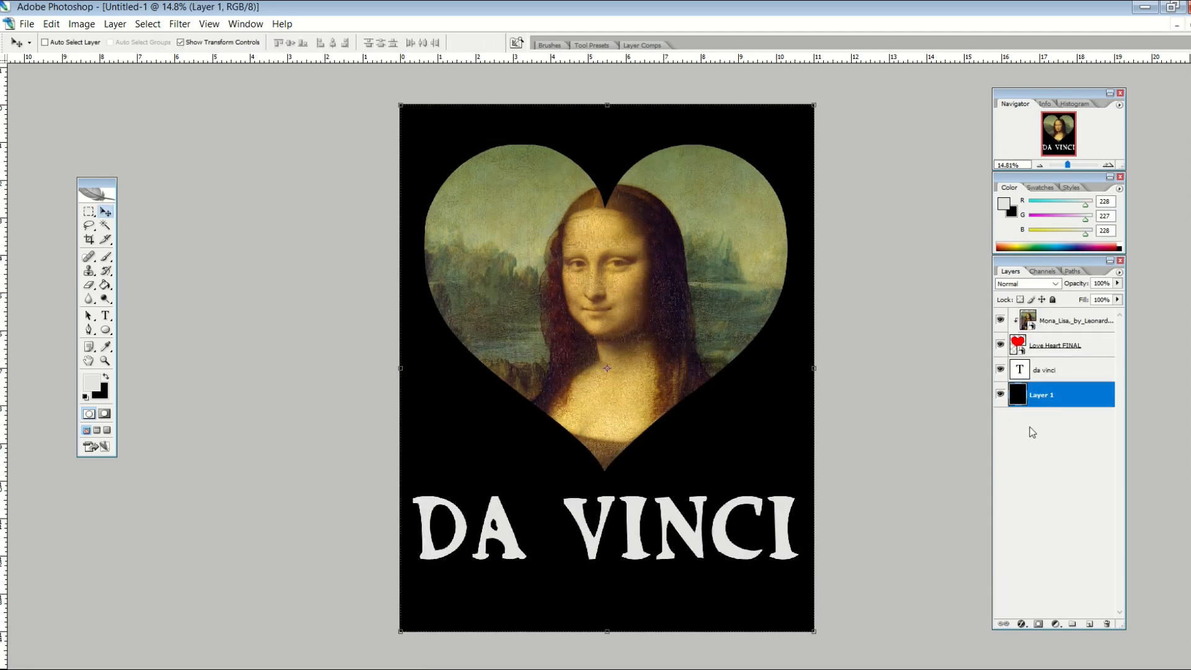